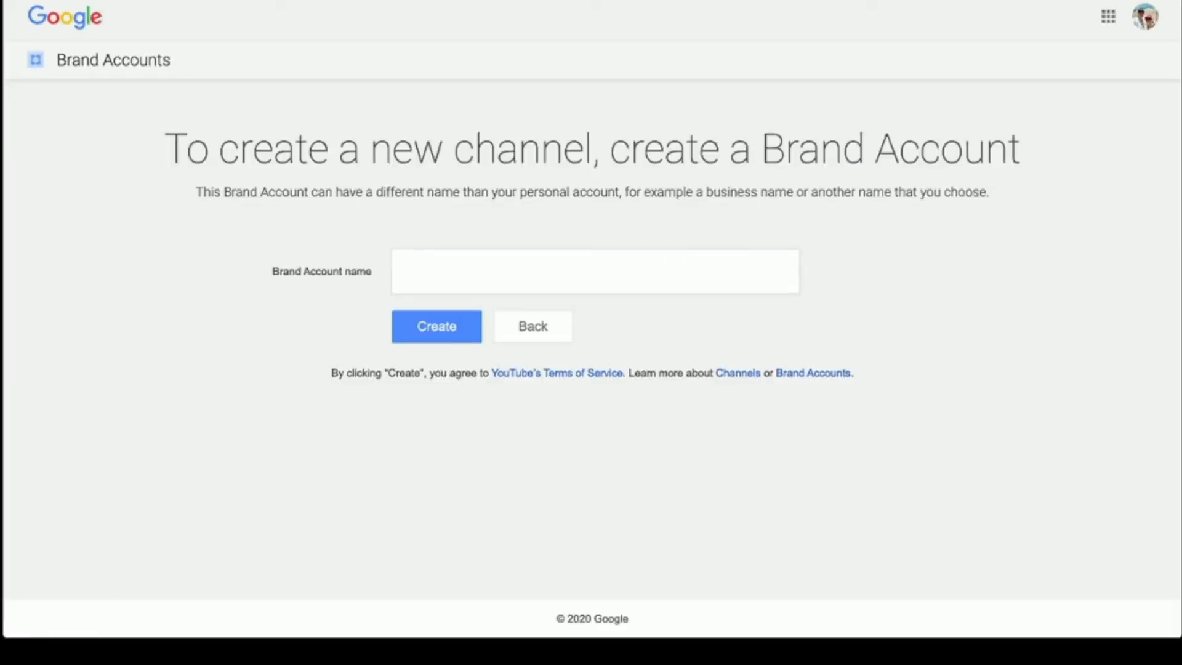
# - Create a Brand Account named 'Mindful Motivations' to get its new YouTube channel
pyautogui.click(404, 271)
pyautogui.write('Mindful Motivations')
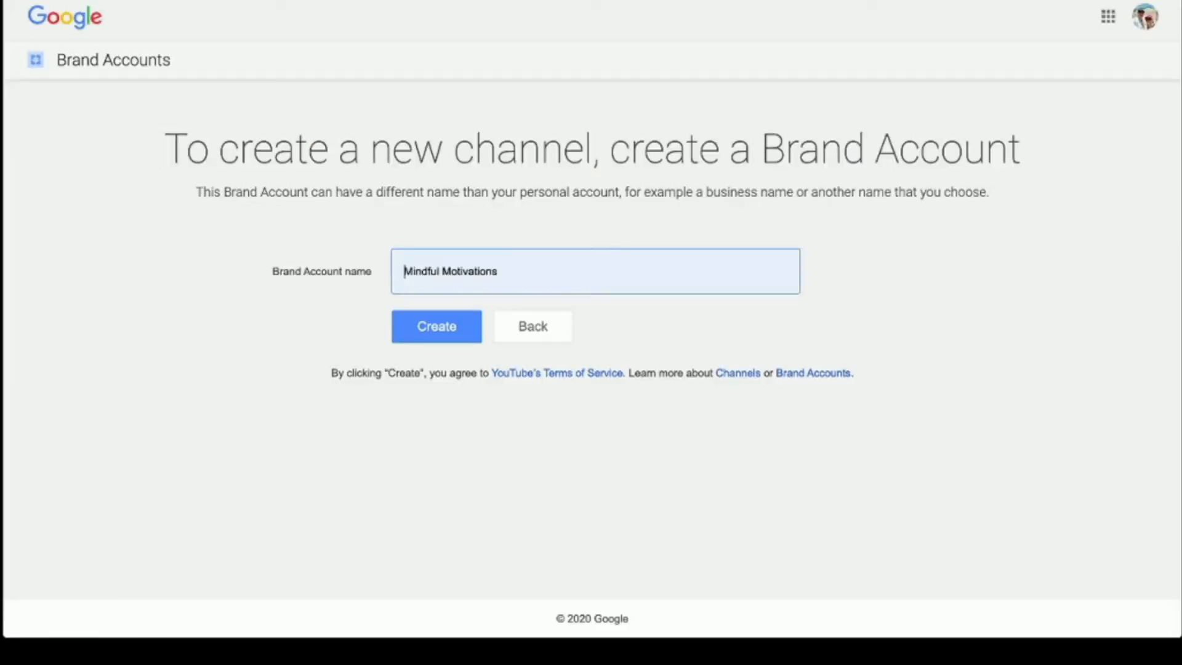
pyautogui.press('Return')
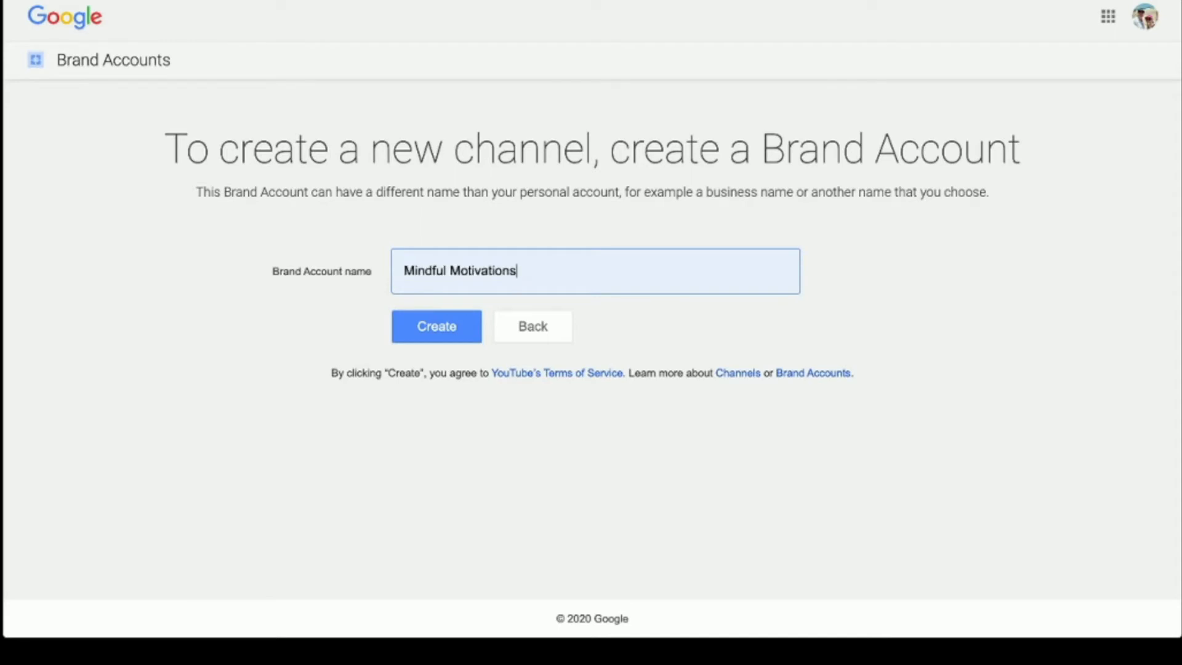
pyautogui.press('Tab')
pyautogui.press('Return')
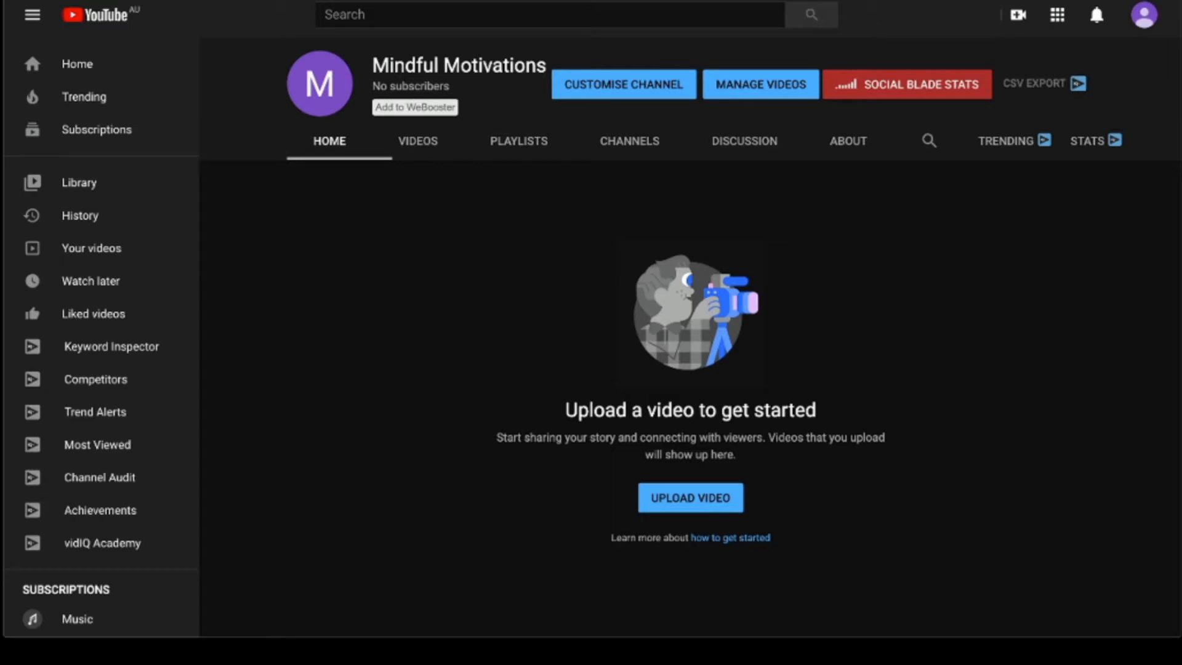
# - Open the channel's account menu from the avatar, then dismiss it
pyautogui.click(1144, 15)
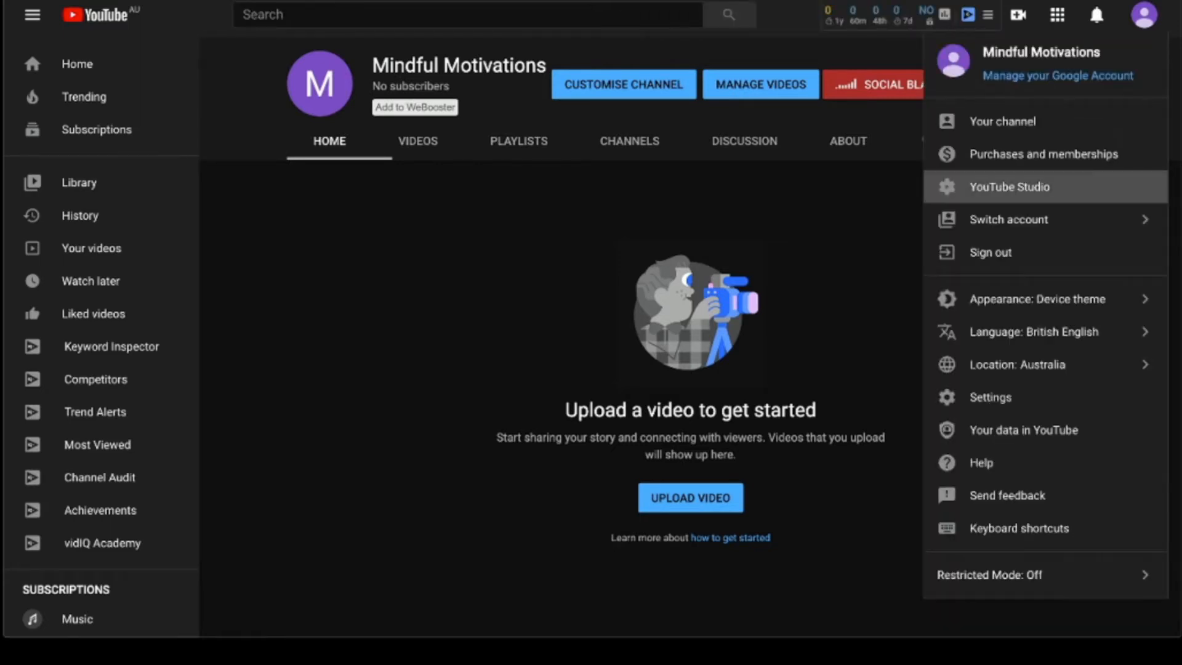
pyautogui.press('Escape')
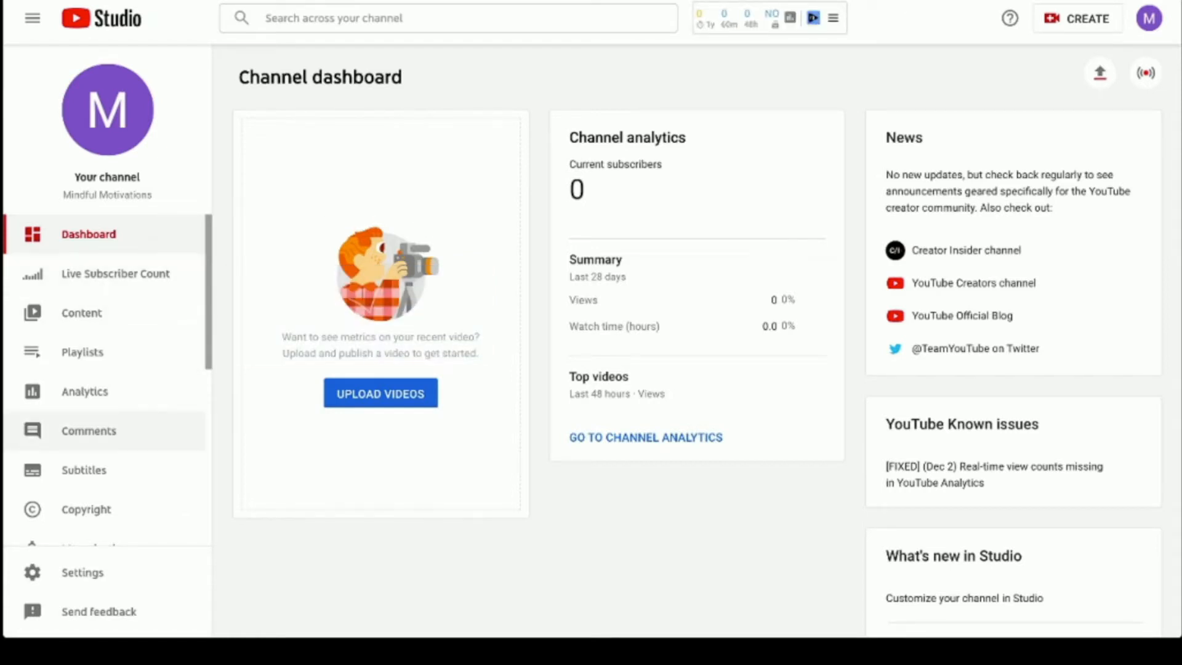
# - Set the channel's country of residence to Australia under Settings > Channel > Basic info
pyautogui.scroll(-3, 104, 369)
pyautogui.click(82, 572)
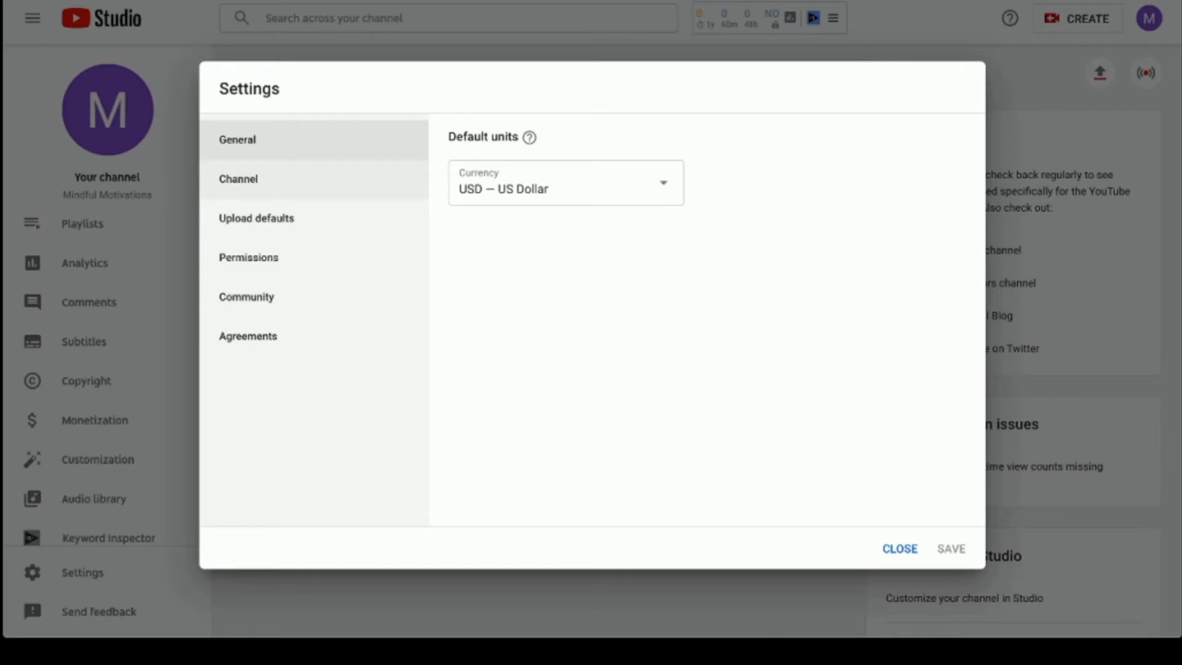
pyautogui.click(238, 179)
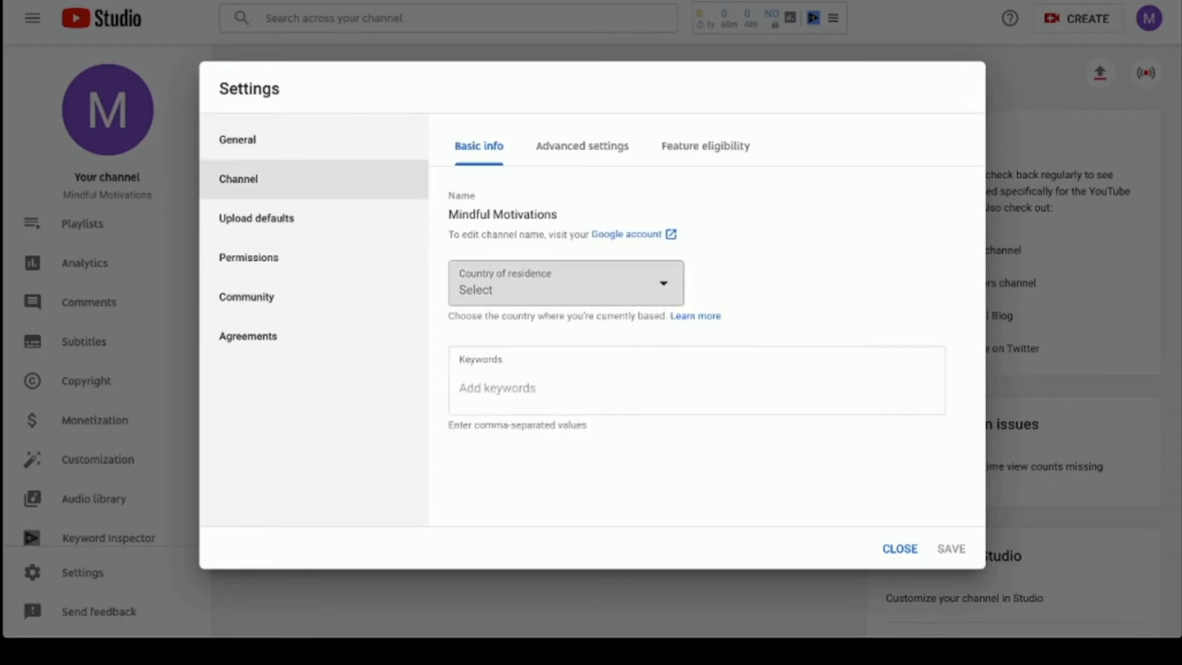
pyautogui.click(565, 284)
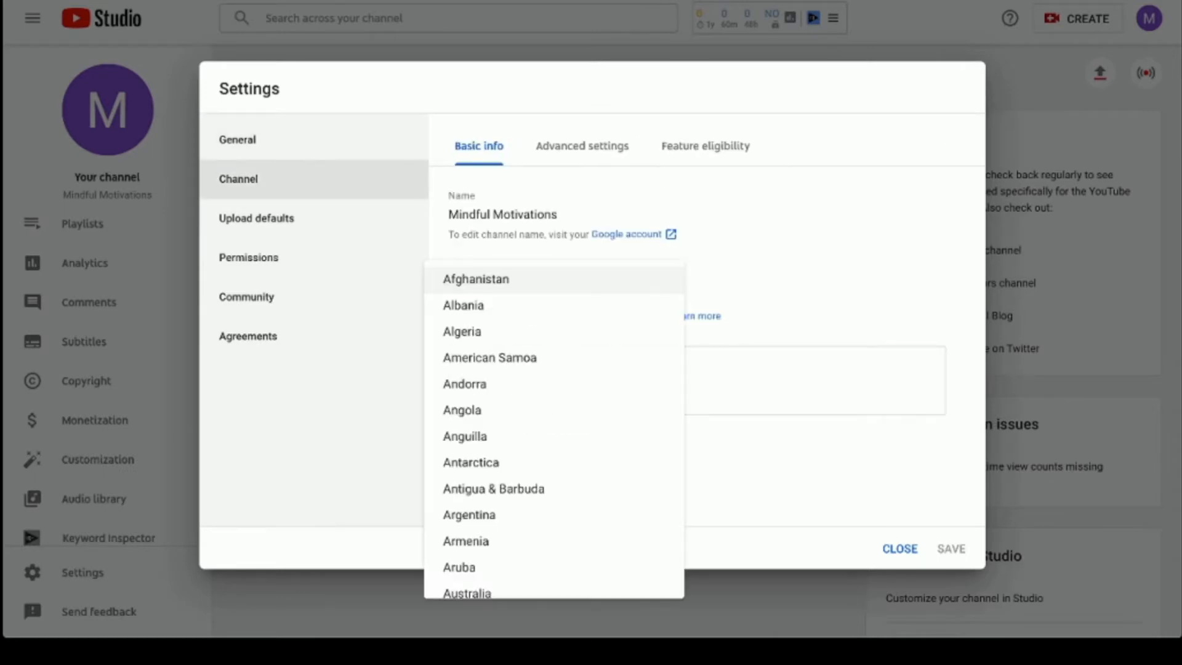
pyautogui.scroll(-3, 554, 449)
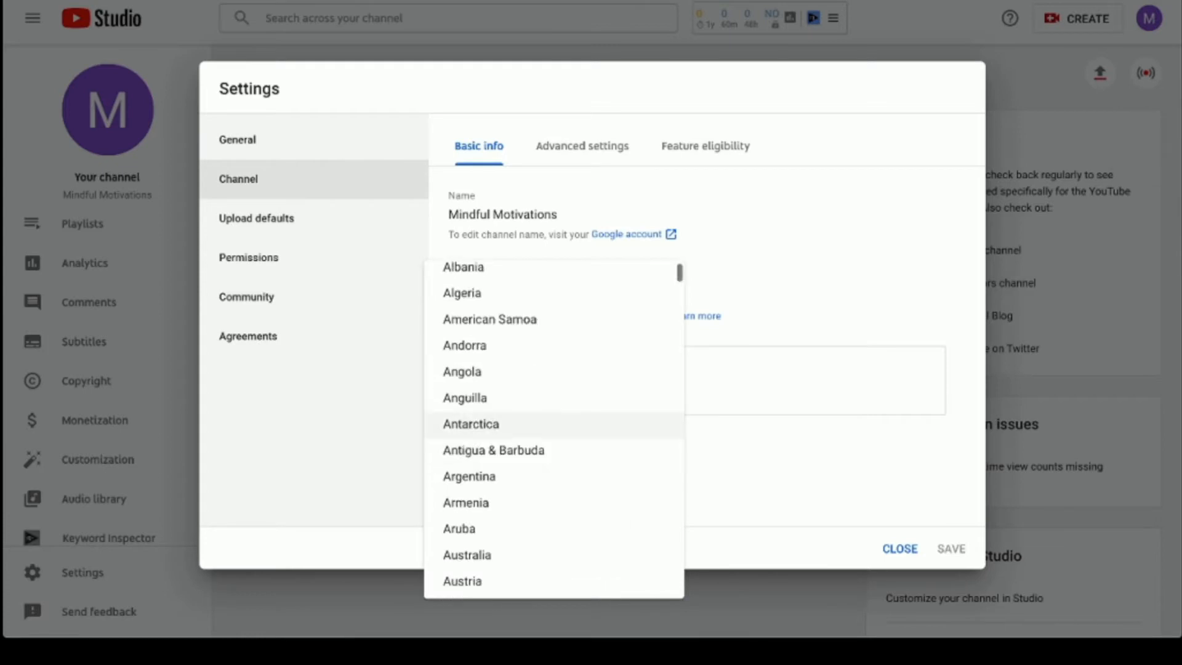
pyautogui.click(468, 424)
# - Paste the meditation keyword list, including Mindfulness and stress relief, into the channel Keywords
pyautogui.click(498, 388)
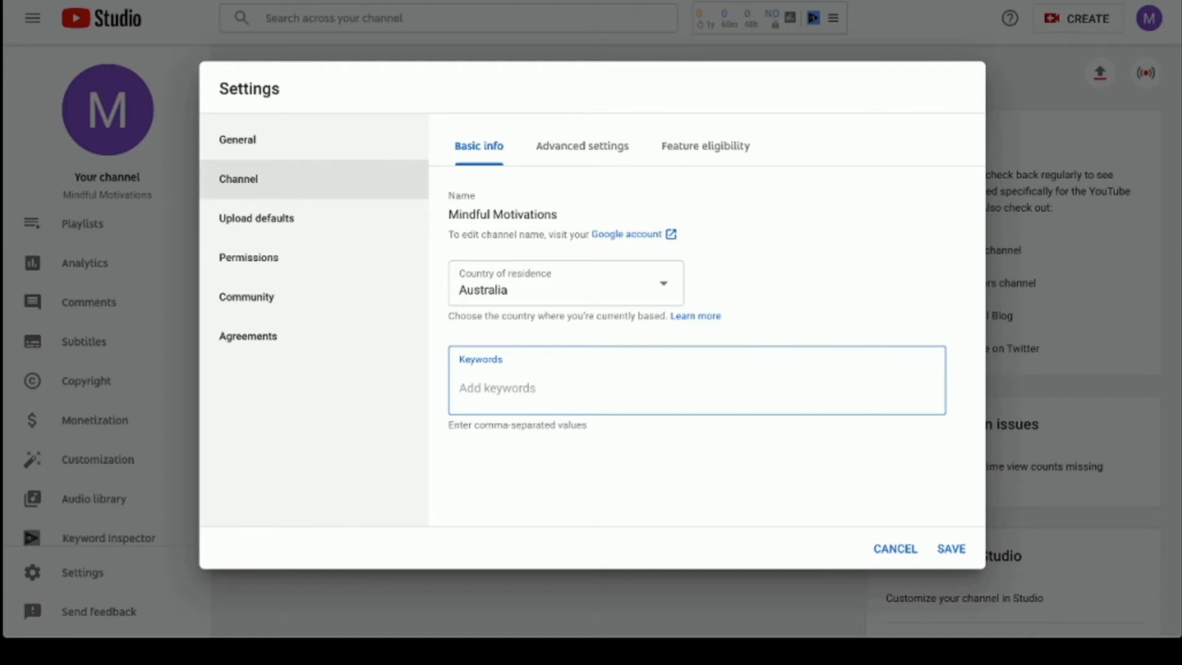
pyautogui.hotkey('ctrl', 'v')
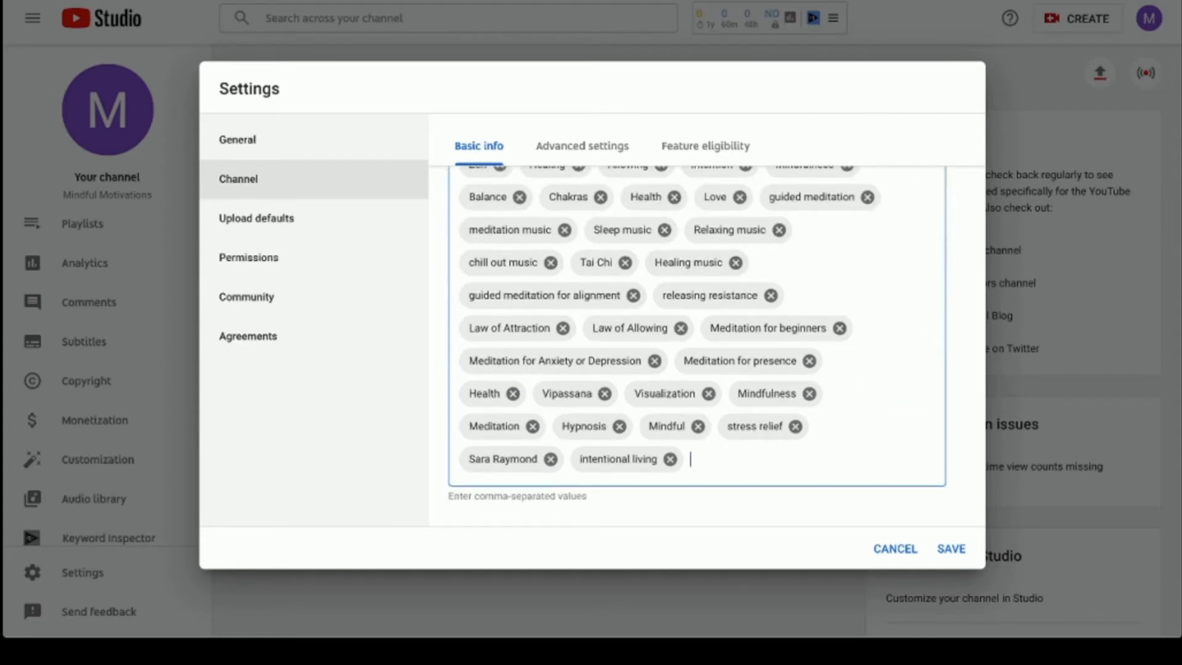
pyautogui.click(577, 146)
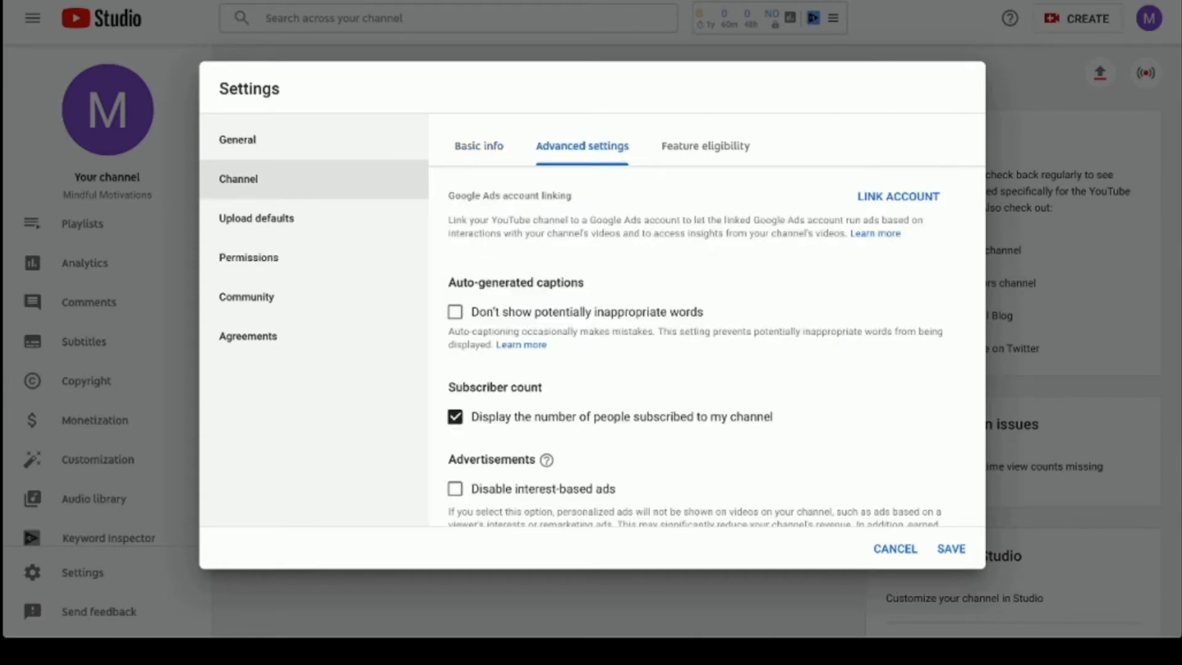
# - Choose 'No, set this channel as not made for kids' and enable the inappropriate-words caption filter
pyautogui.scroll(-1, 715, 352)
pyautogui.scroll(1, 707, 346)
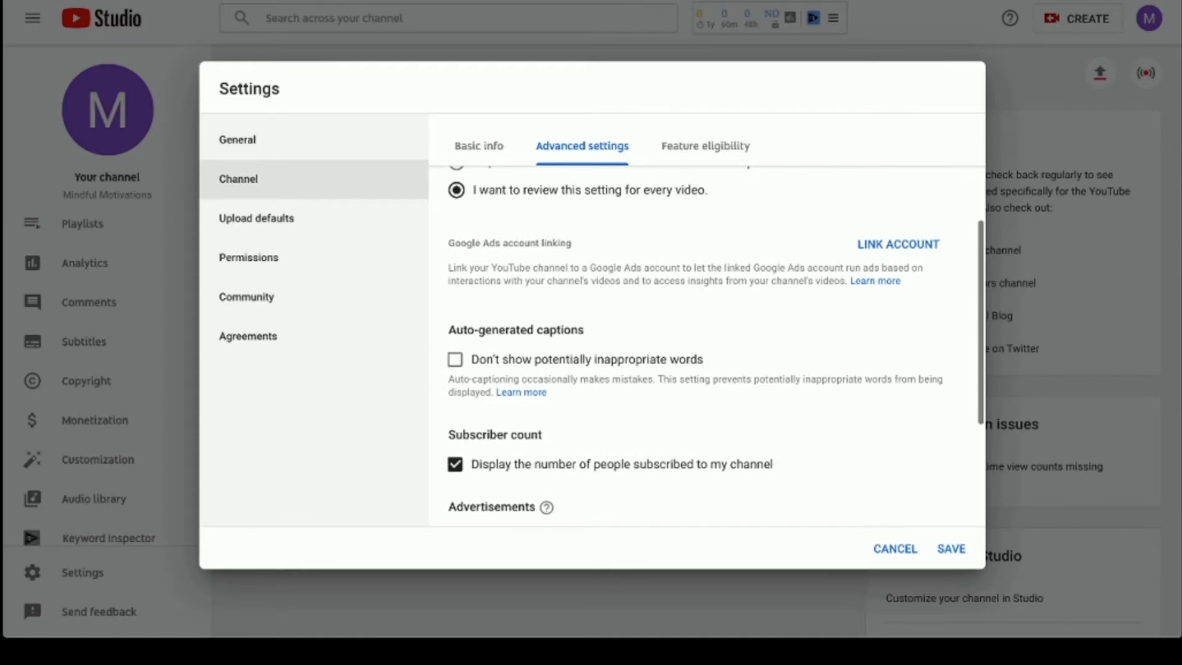
pyautogui.click(455, 359)
pyautogui.scroll(3, 707, 346)
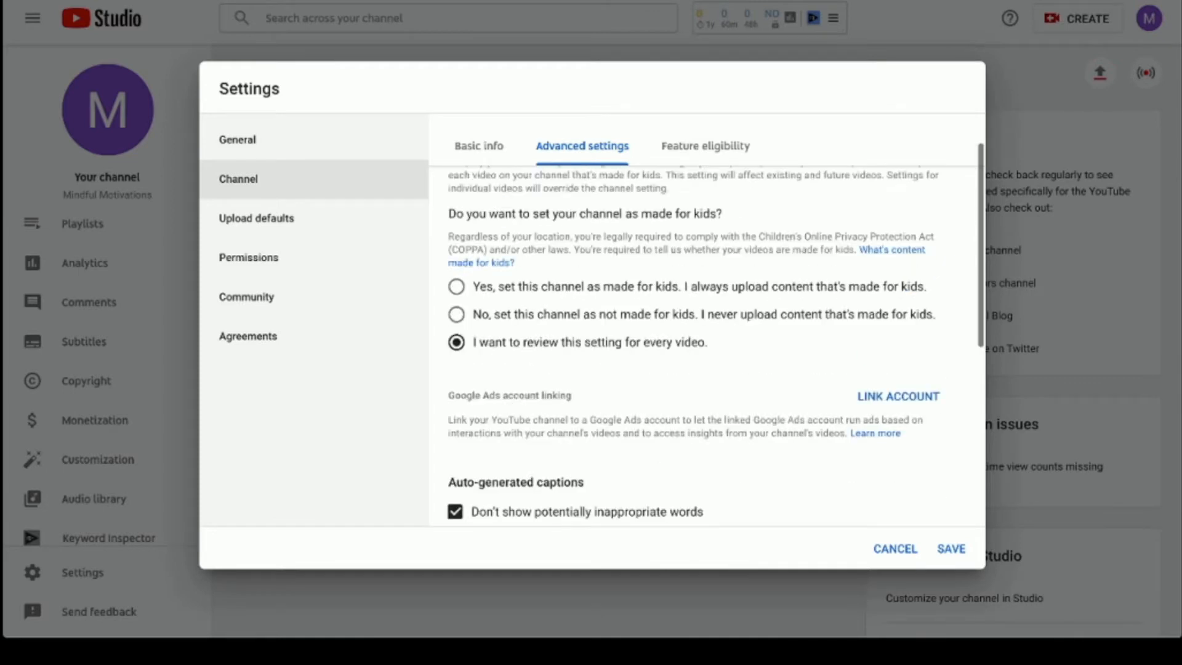
pyautogui.click(457, 315)
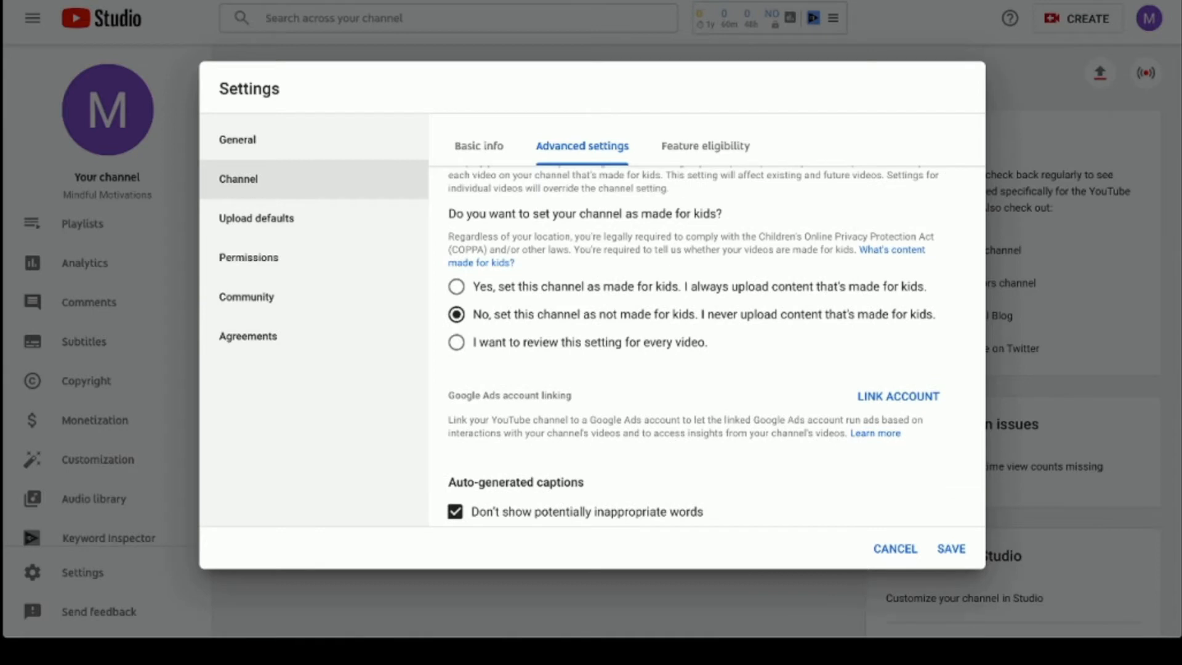
pyautogui.scroll(1, 707, 346)
pyautogui.scroll(-2, 707, 347)
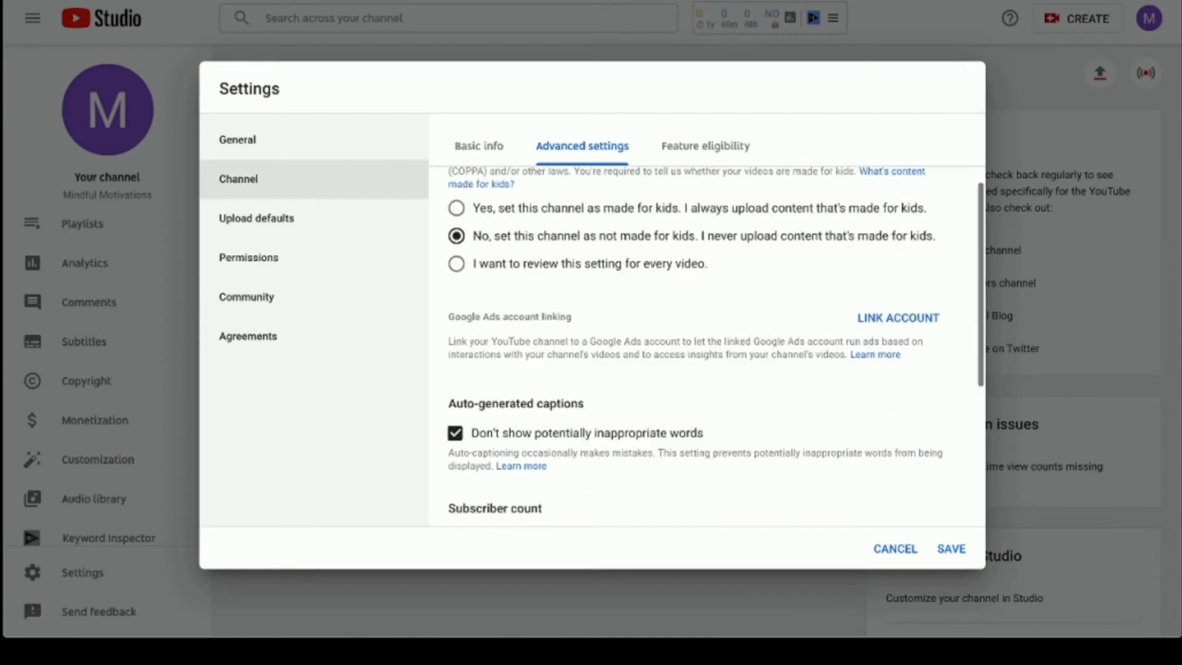
pyautogui.scroll(-5, 706, 346)
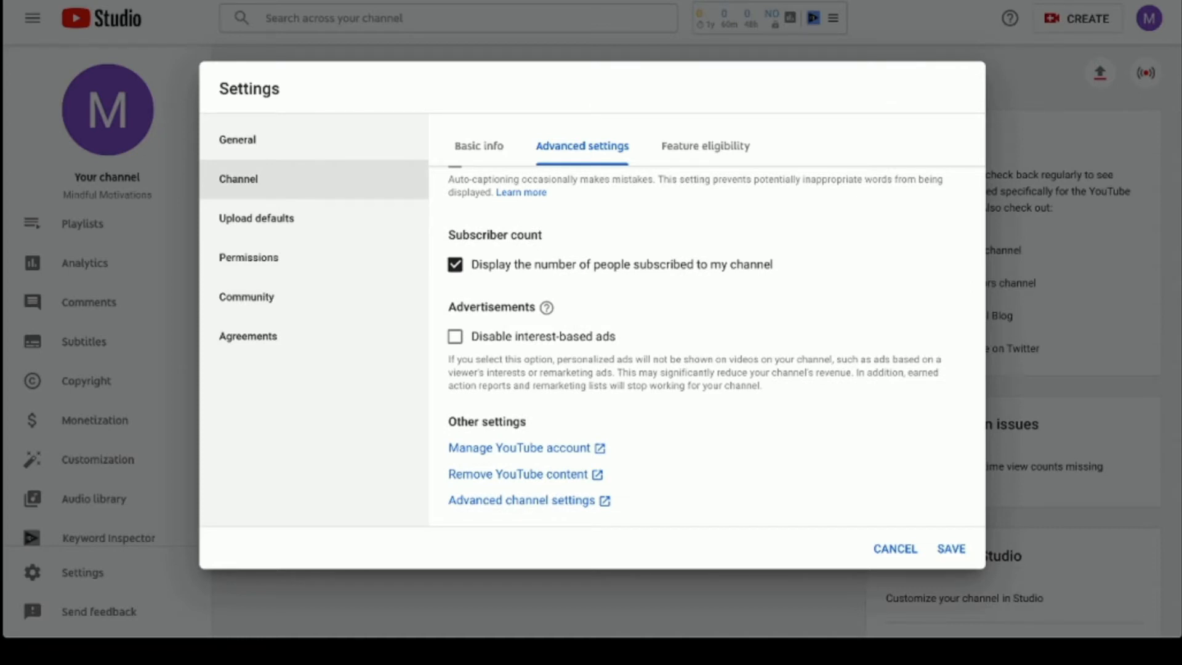
pyautogui.click(705, 146)
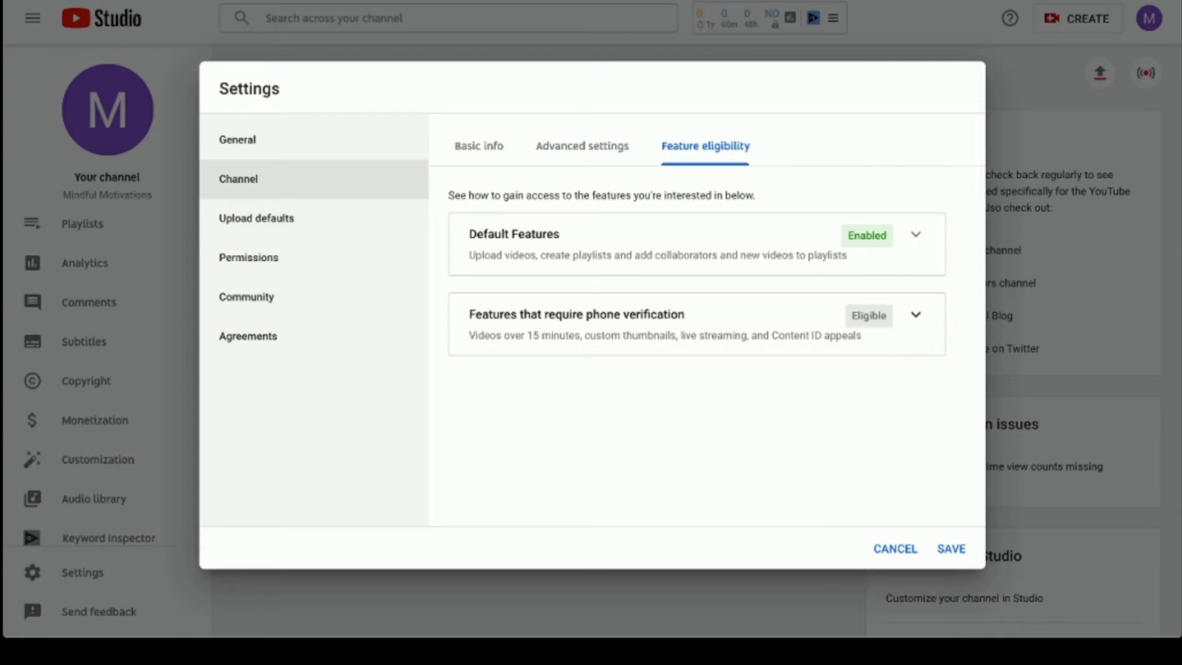
# - Verify the phone number by text message, unlocking longer videos and custom thumbnails
pyautogui.click(916, 315)
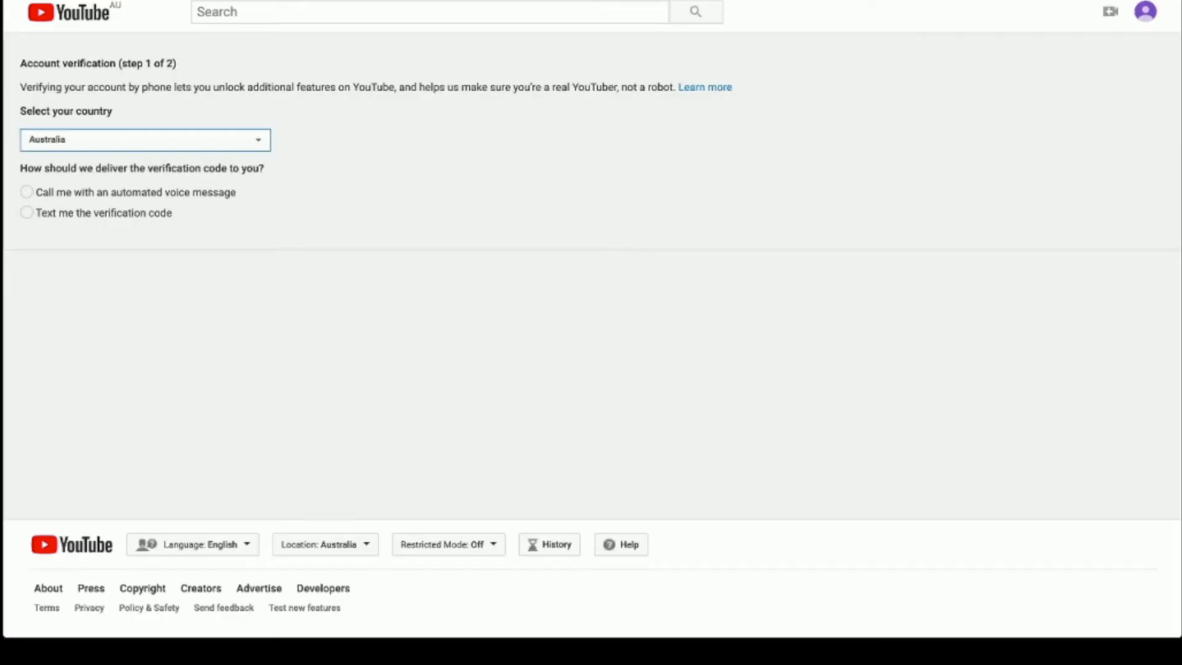
pyautogui.click(27, 213)
pyautogui.click(131, 316)
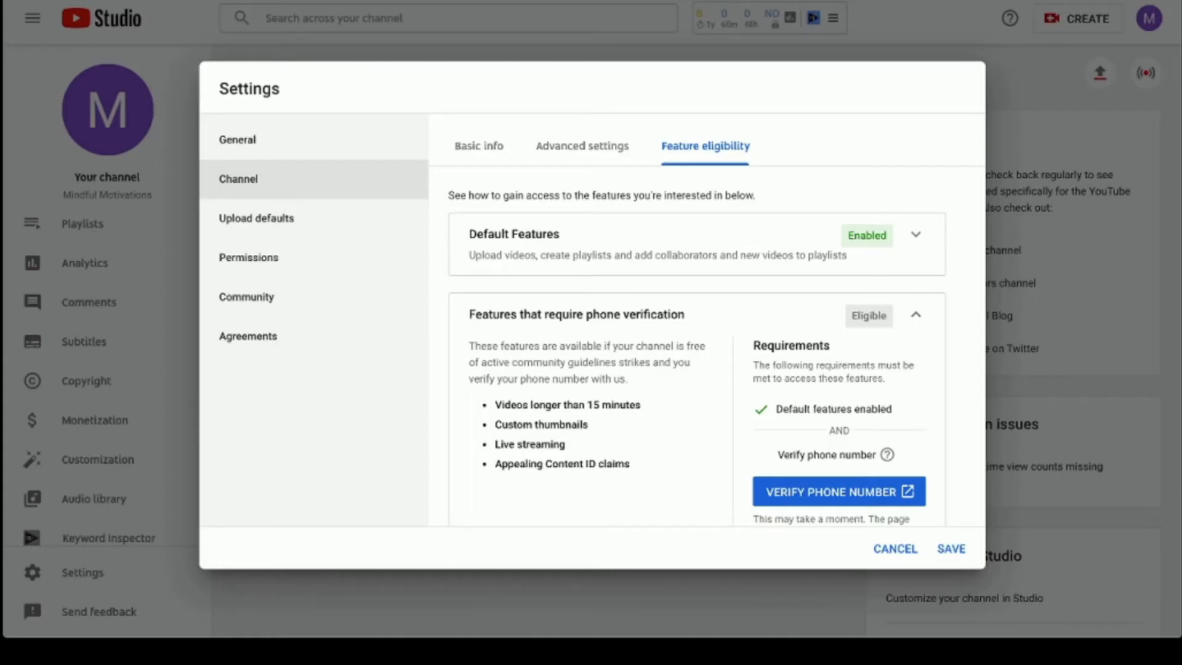
pyautogui.scroll(-2, 715, 345)
pyautogui.scroll(2, 715, 345)
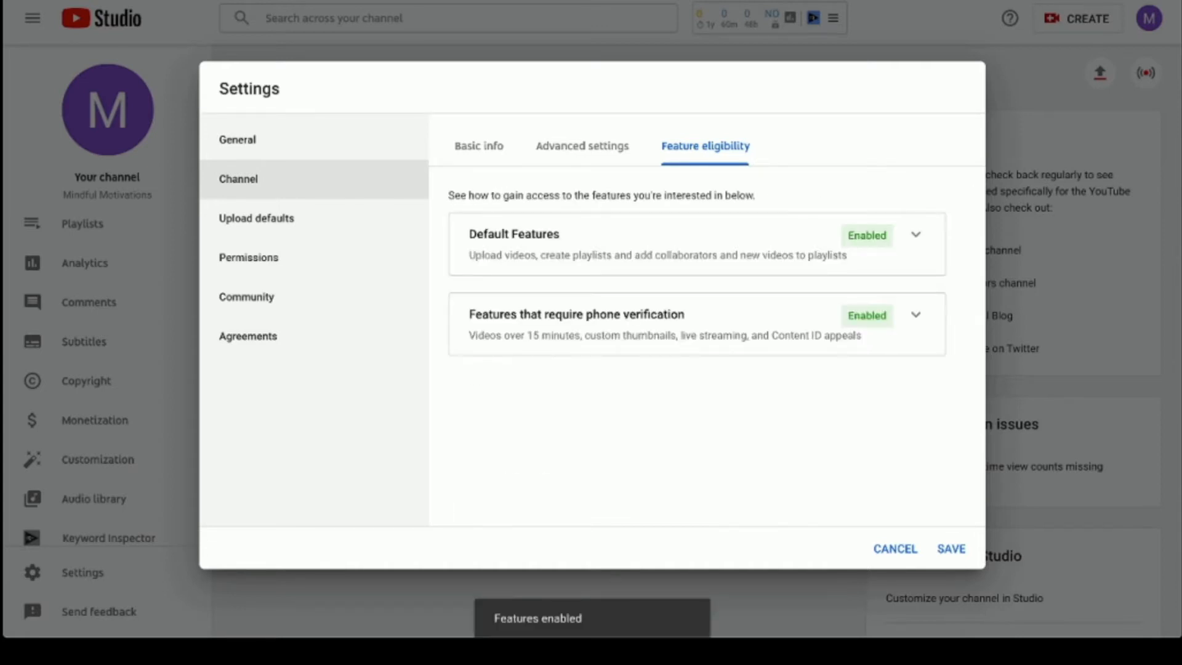
pyautogui.click(257, 218)
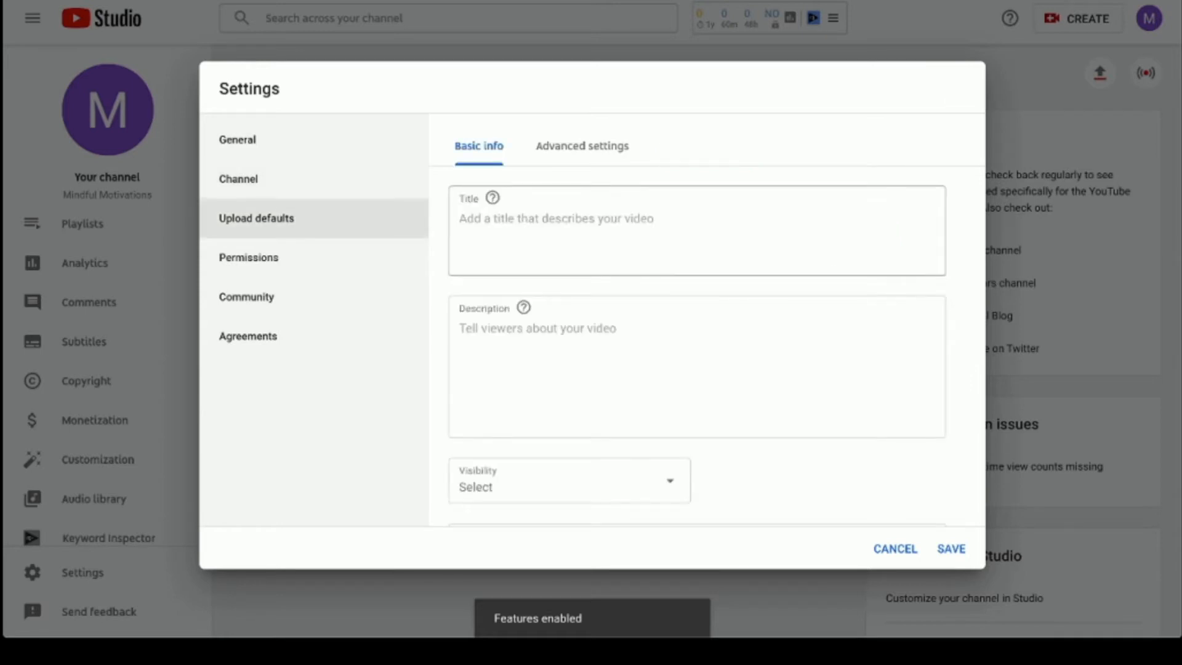
# - Make Public the default upload visibility and select the tag list in the script document
pyautogui.scroll(-2, 697, 344)
pyautogui.click(569, 382)
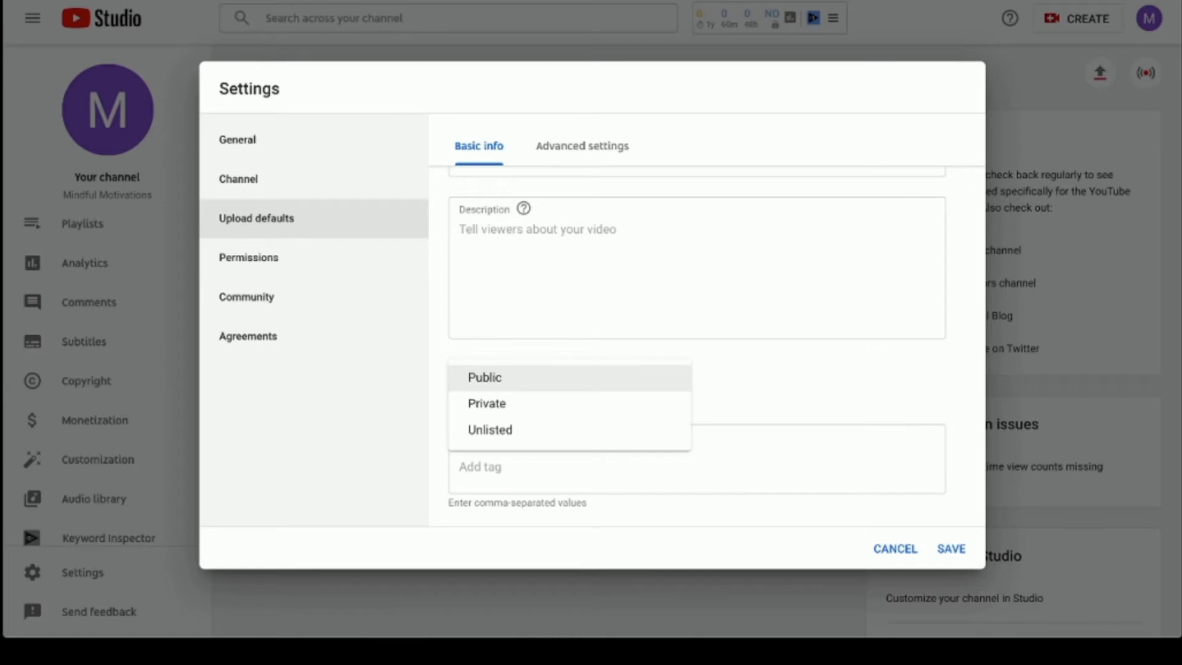
pyautogui.click(485, 378)
pyautogui.click(480, 466)
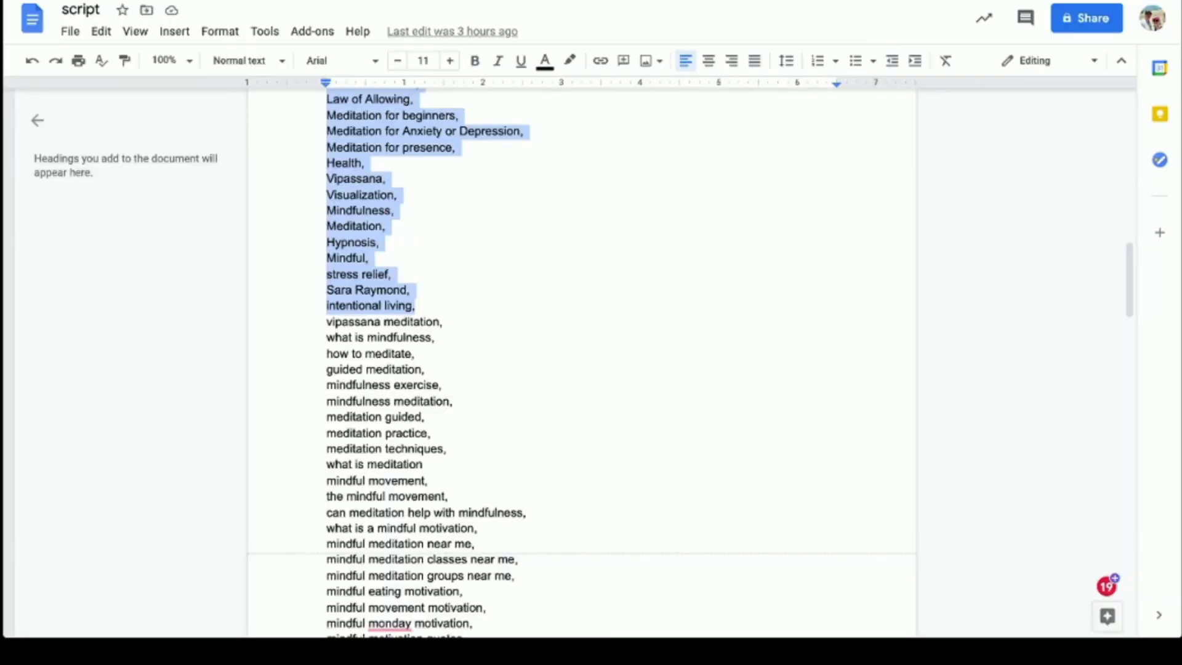
pyautogui.scroll(-9, 582, 363)
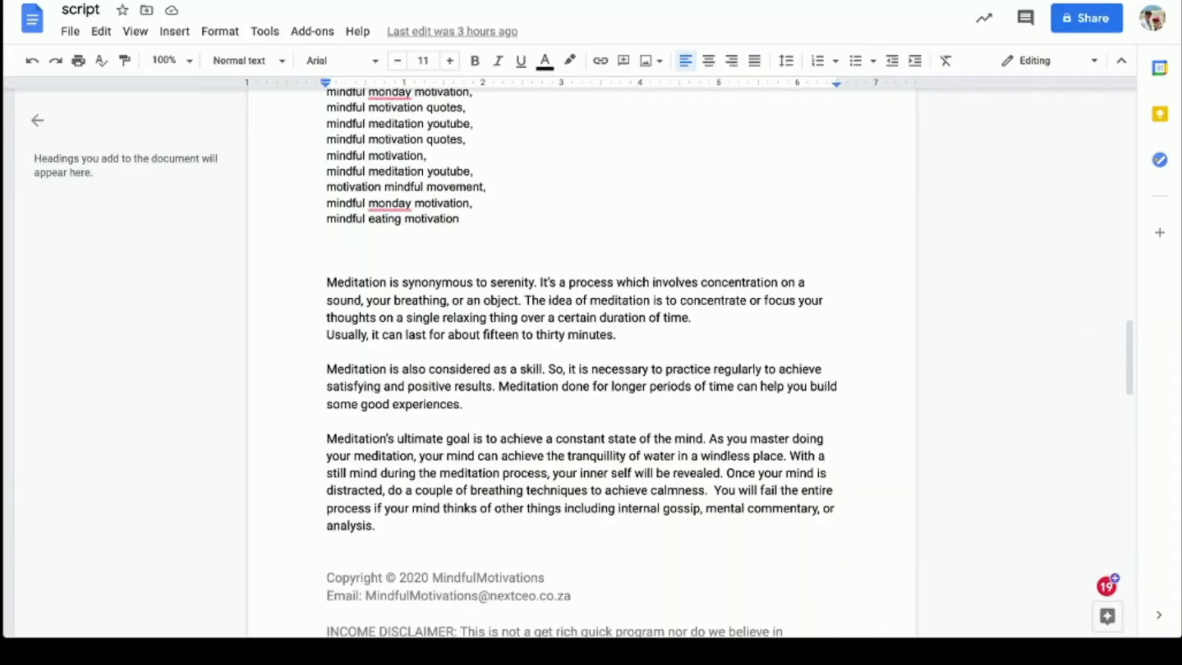
pyautogui.keyDown('shift'); pyautogui.click(481, 222); pyautogui.keyUp('shift')
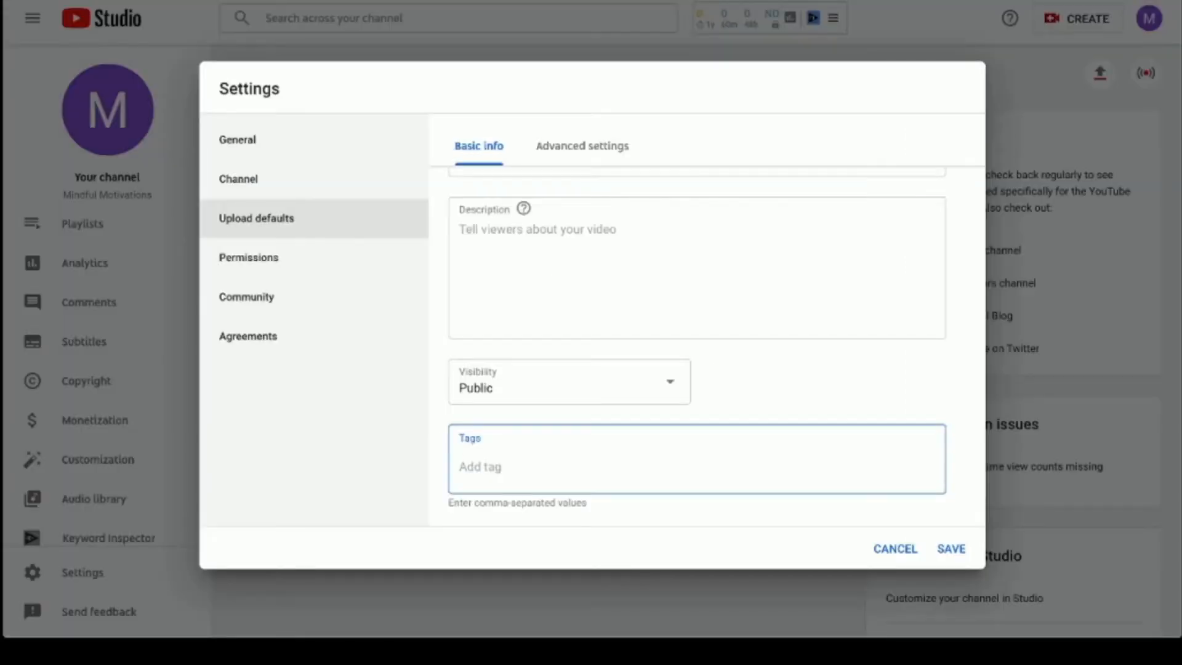
# - Paste the meditation tags into default Tags and remove extras like 'mindful motivation' and 'mindful meditation near me'
pyautogui.hotkey('ctrl', 'v')
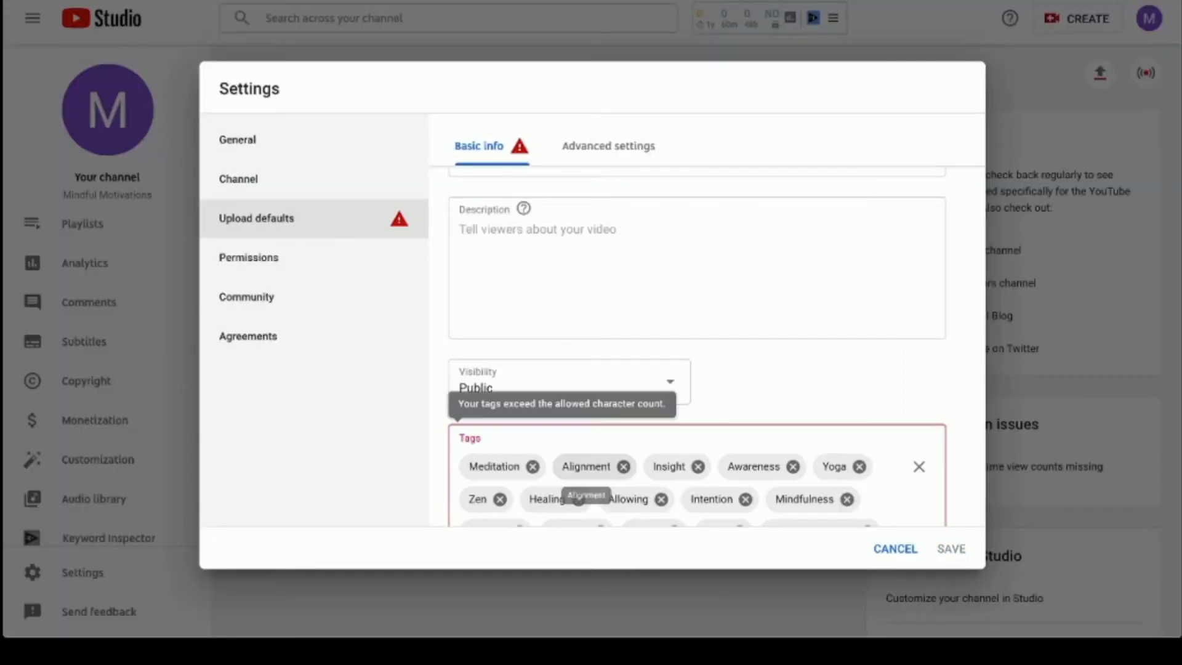
pyautogui.scroll(-10, 584, 369)
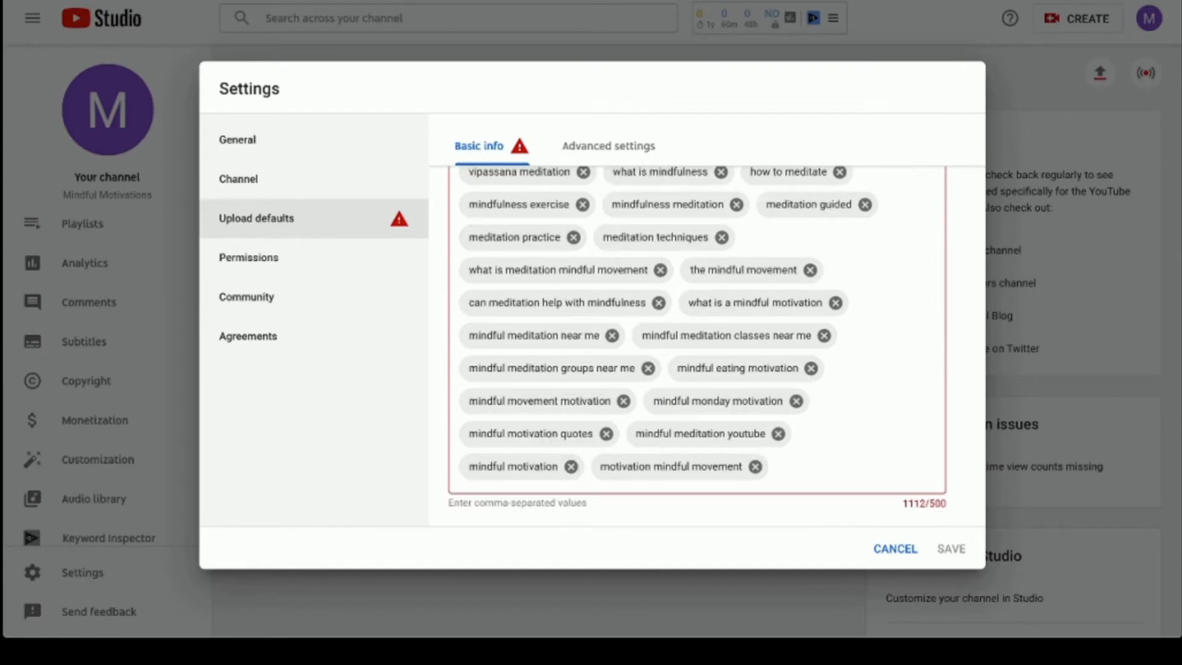
pyautogui.click(756, 466)
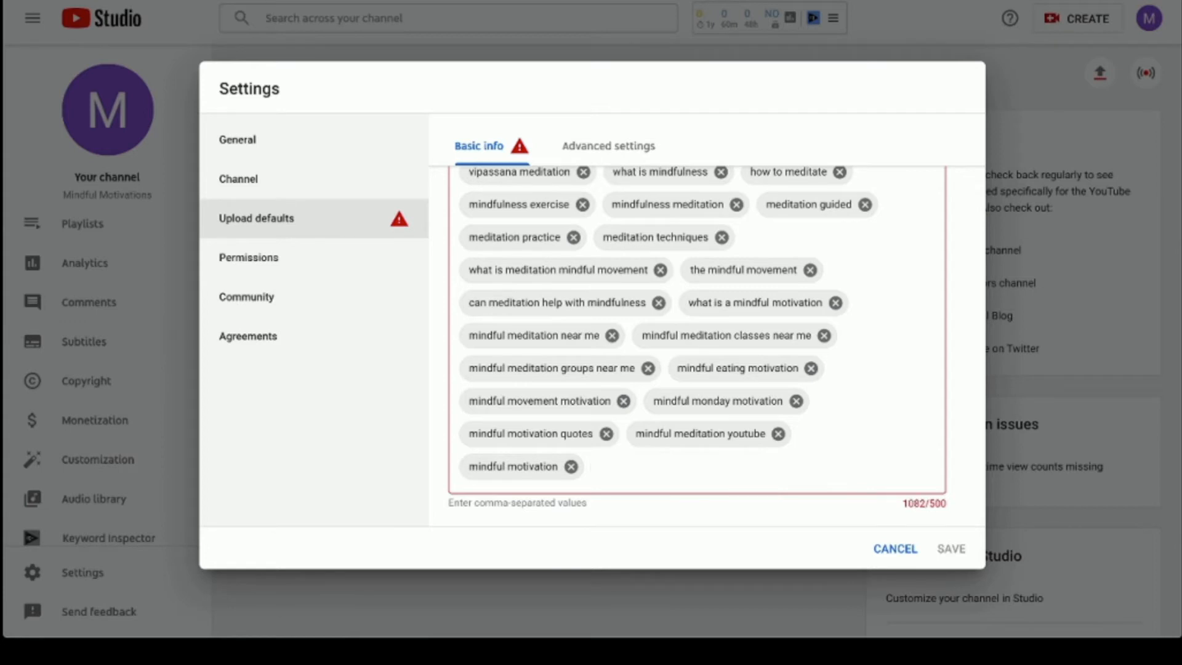
pyautogui.click(571, 466)
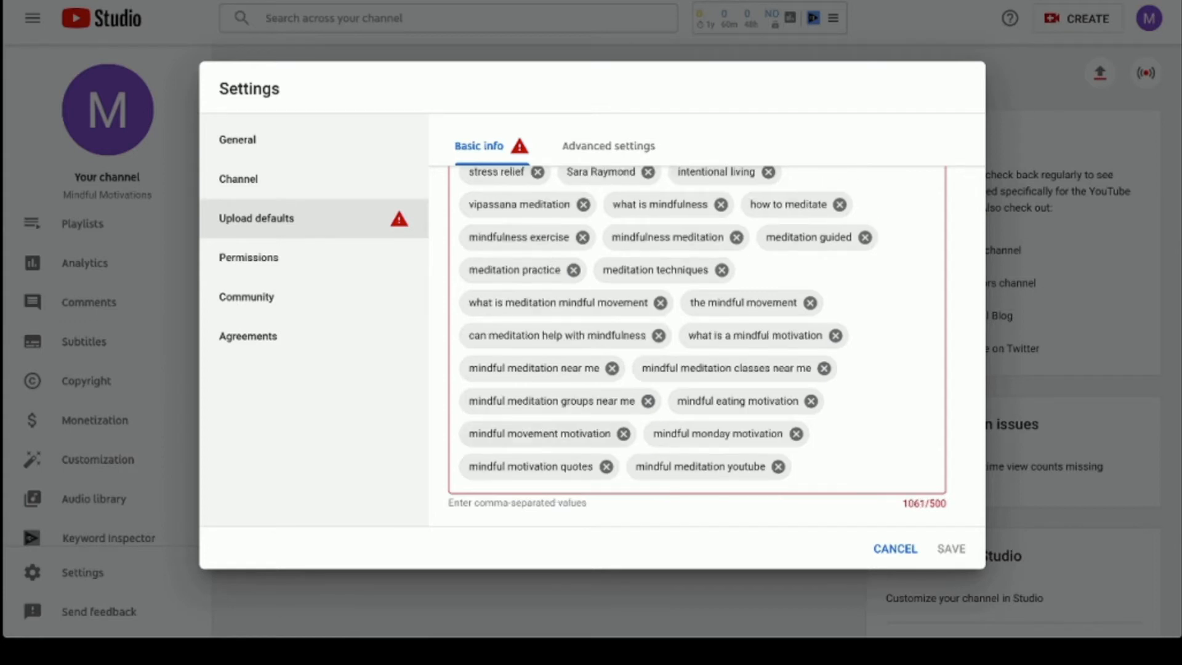
pyautogui.click(606, 466)
pyautogui.click(612, 466)
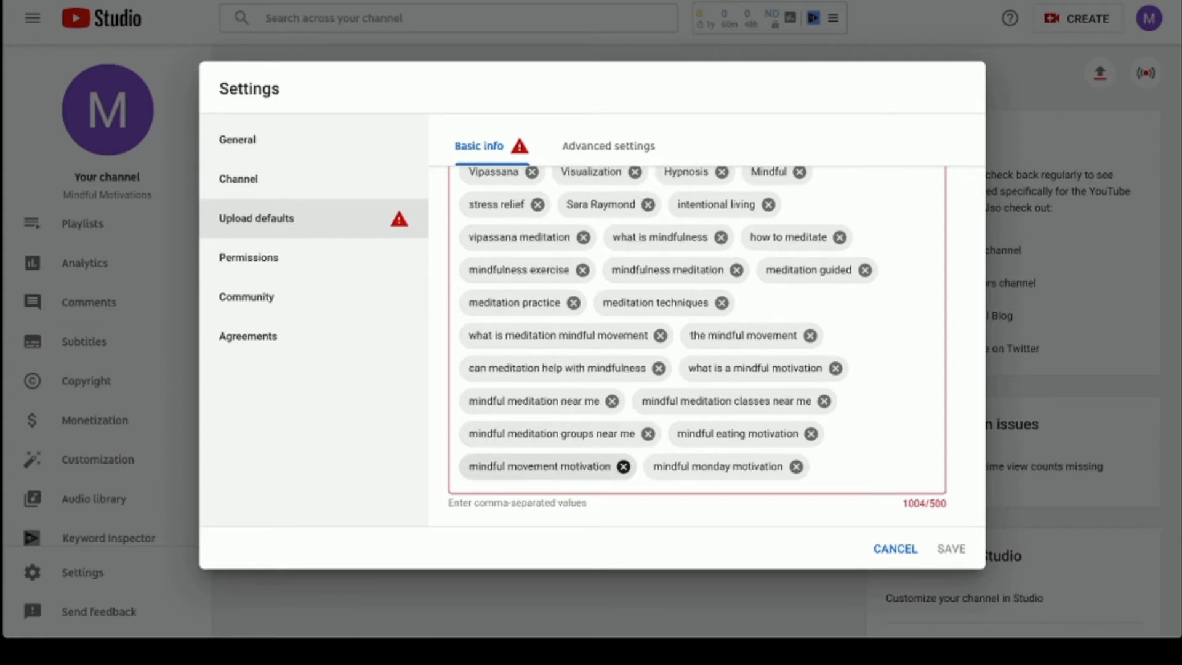
pyautogui.click(796, 466)
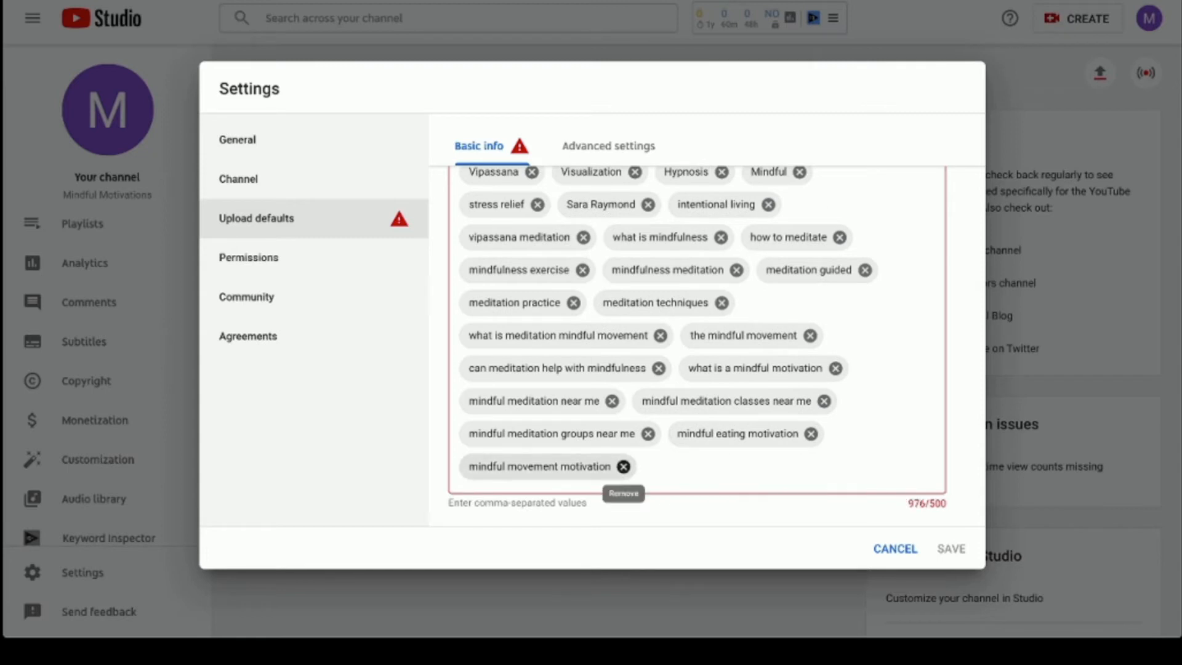
pyautogui.click(624, 466)
pyautogui.click(811, 467)
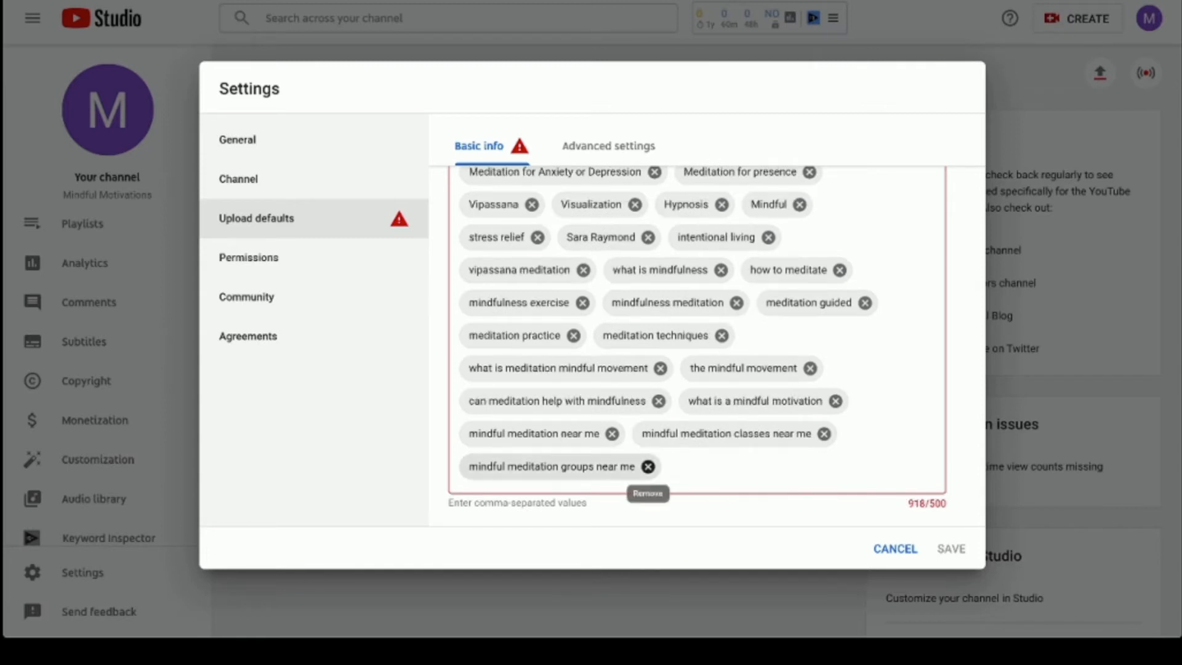
pyautogui.click(648, 467)
pyautogui.click(823, 466)
pyautogui.click(612, 466)
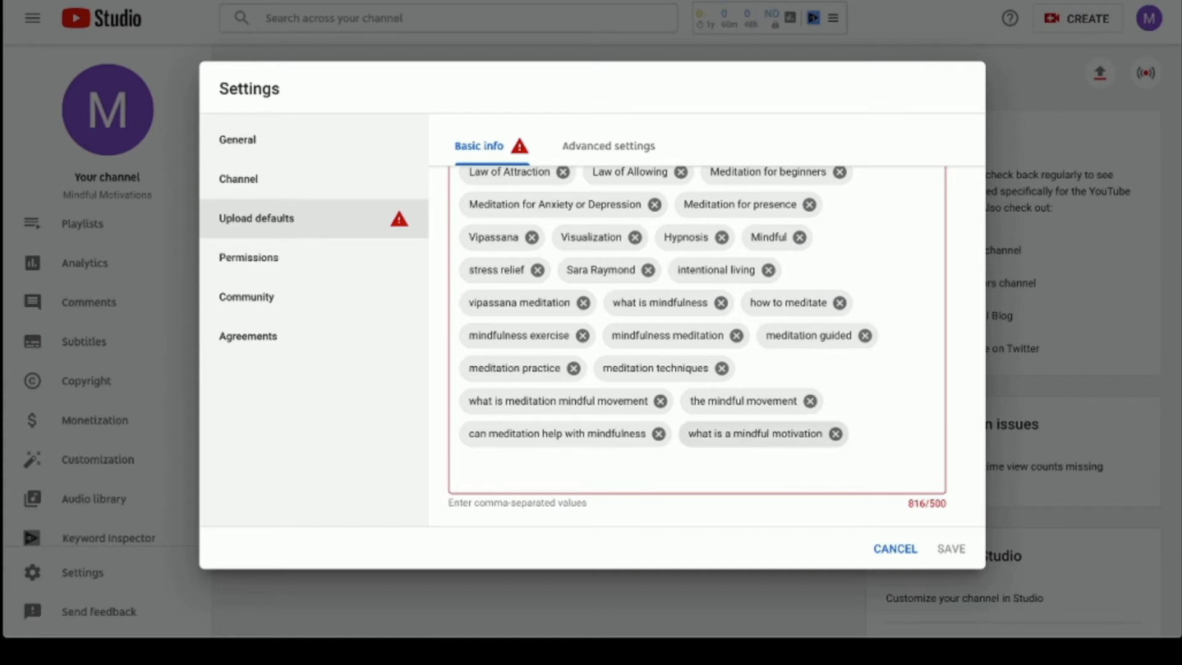
pyautogui.click(836, 434)
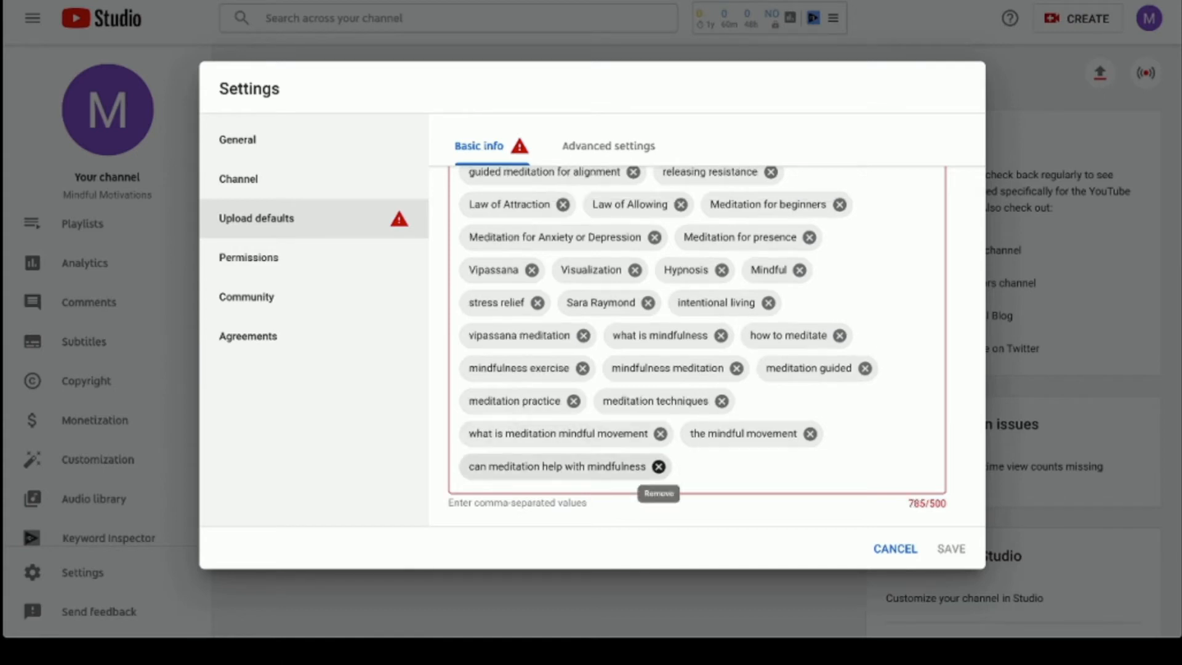
pyautogui.click(659, 466)
pyautogui.click(810, 466)
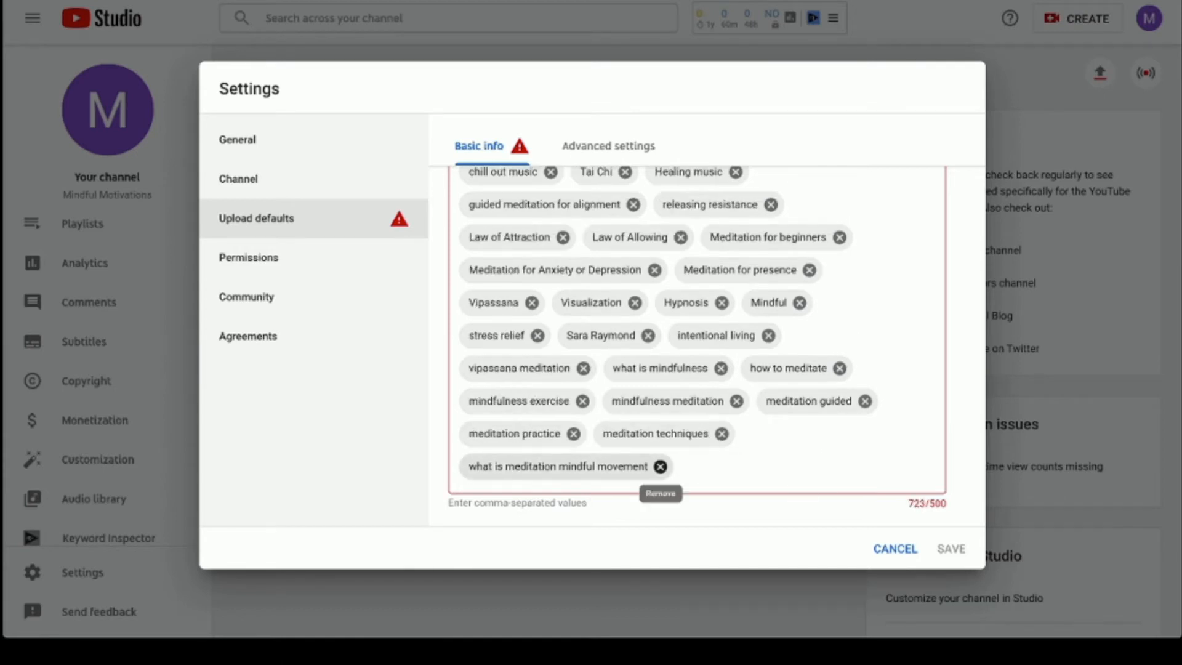
pyautogui.click(661, 467)
# - Remove further tags such as 'meditation techniques' and 'how to meditate' until the count is 472/500
pyautogui.click(721, 466)
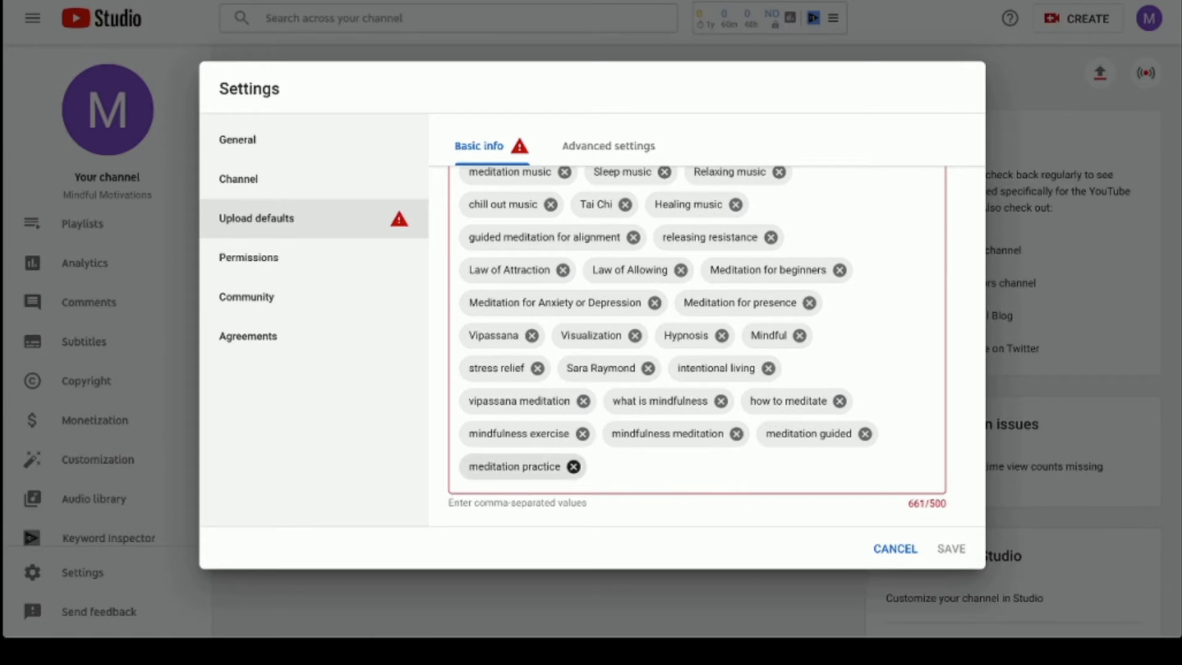
pyautogui.click(573, 467)
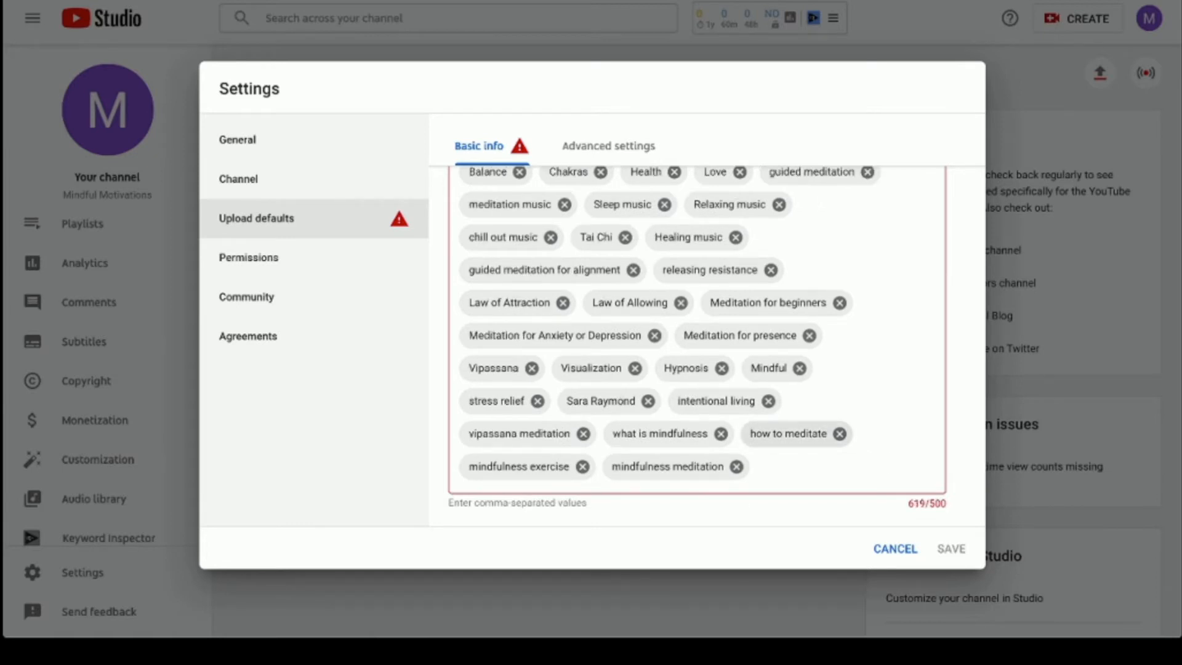
pyautogui.click(736, 466)
pyautogui.click(582, 466)
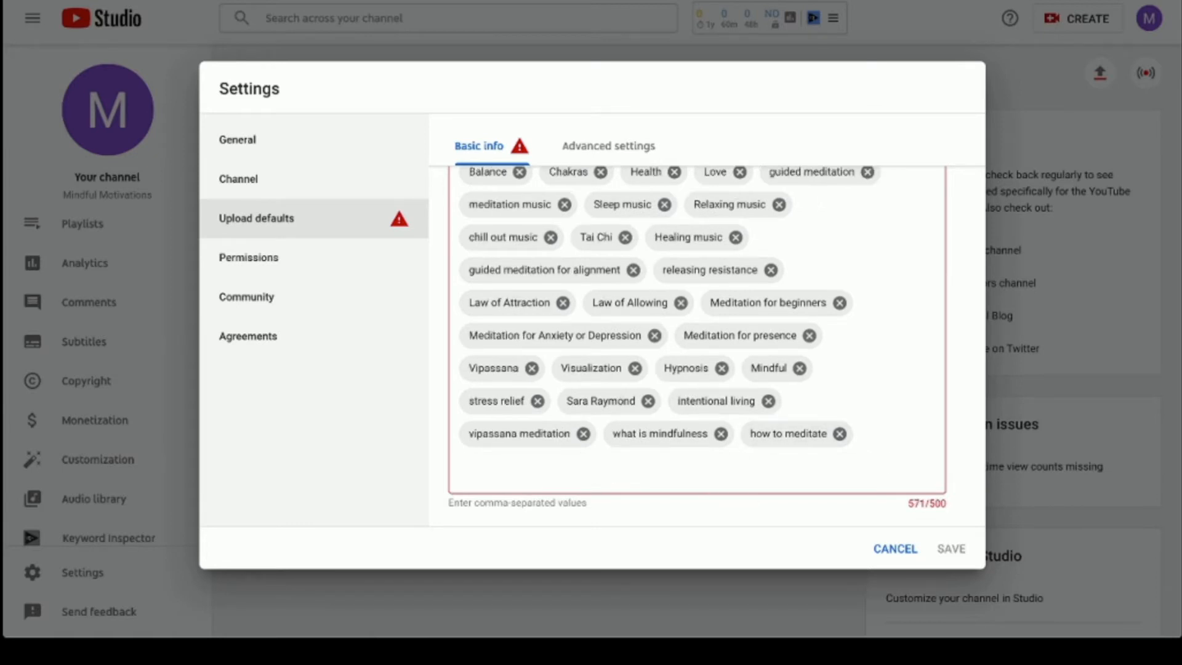
pyautogui.click(839, 434)
pyautogui.click(721, 466)
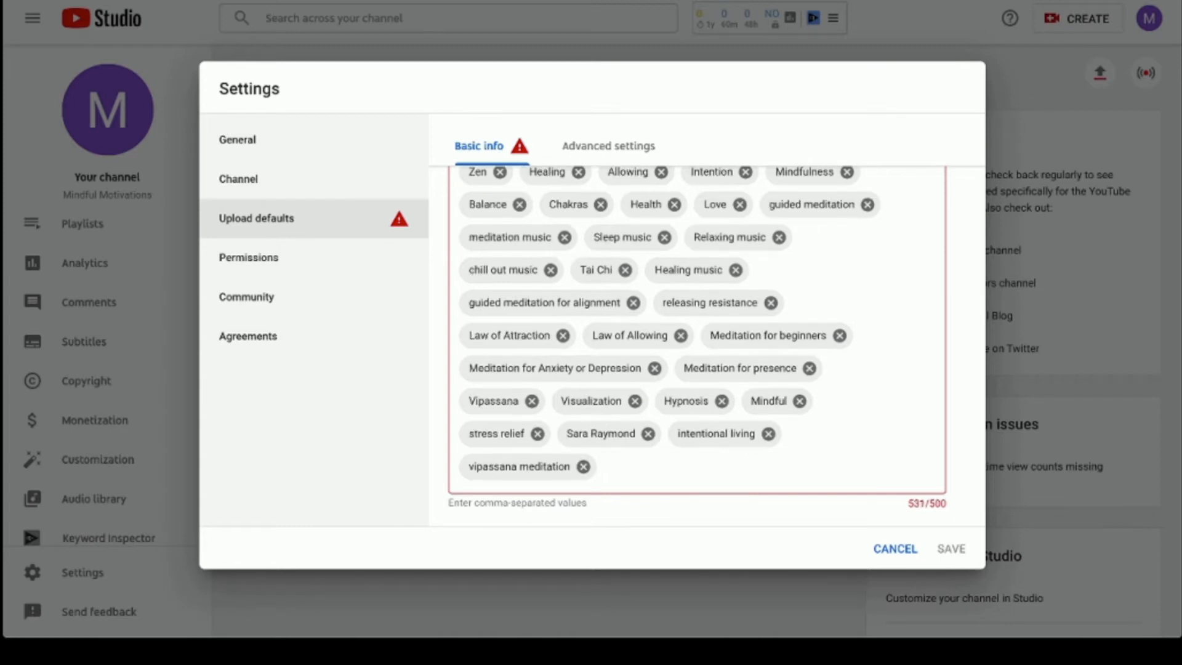
pyautogui.click(583, 466)
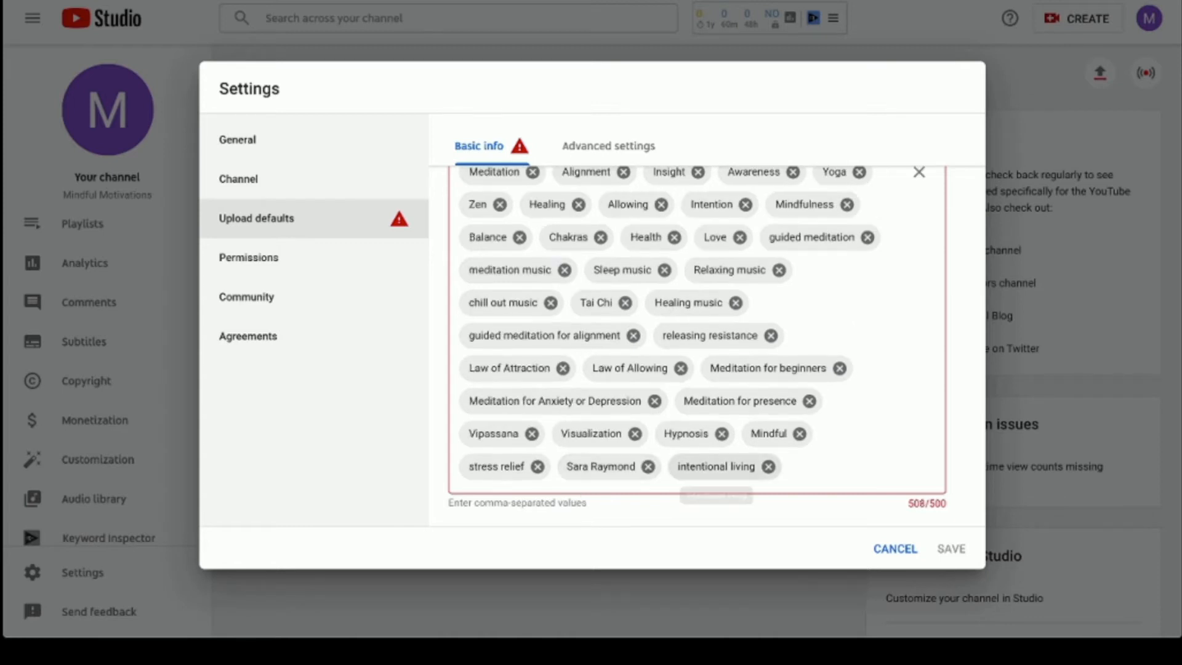
pyautogui.click(769, 467)
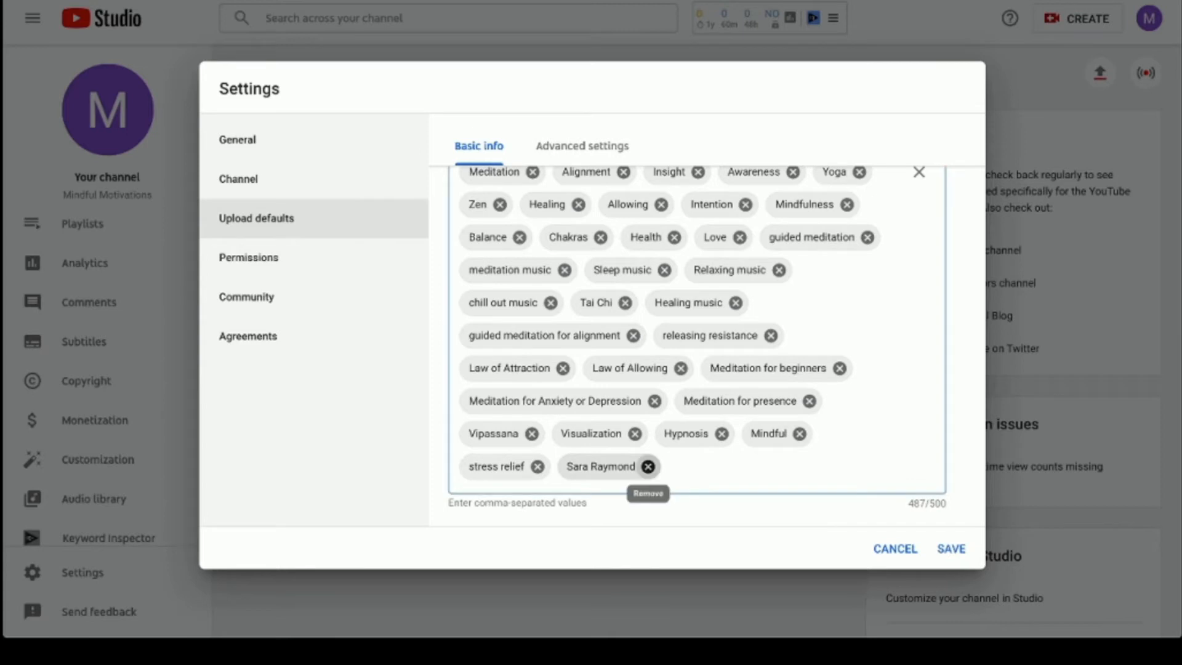
pyautogui.click(648, 466)
pyautogui.scroll(6, 696, 345)
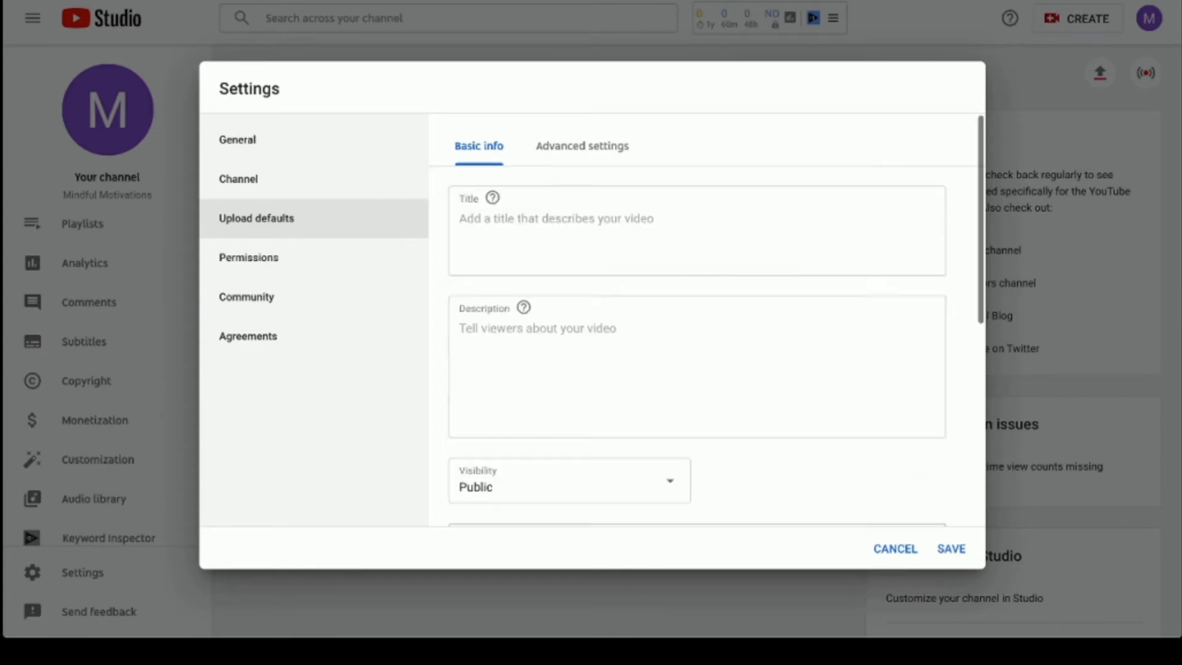
pyautogui.scroll(-1, 696, 345)
pyautogui.scroll(-5, 696, 345)
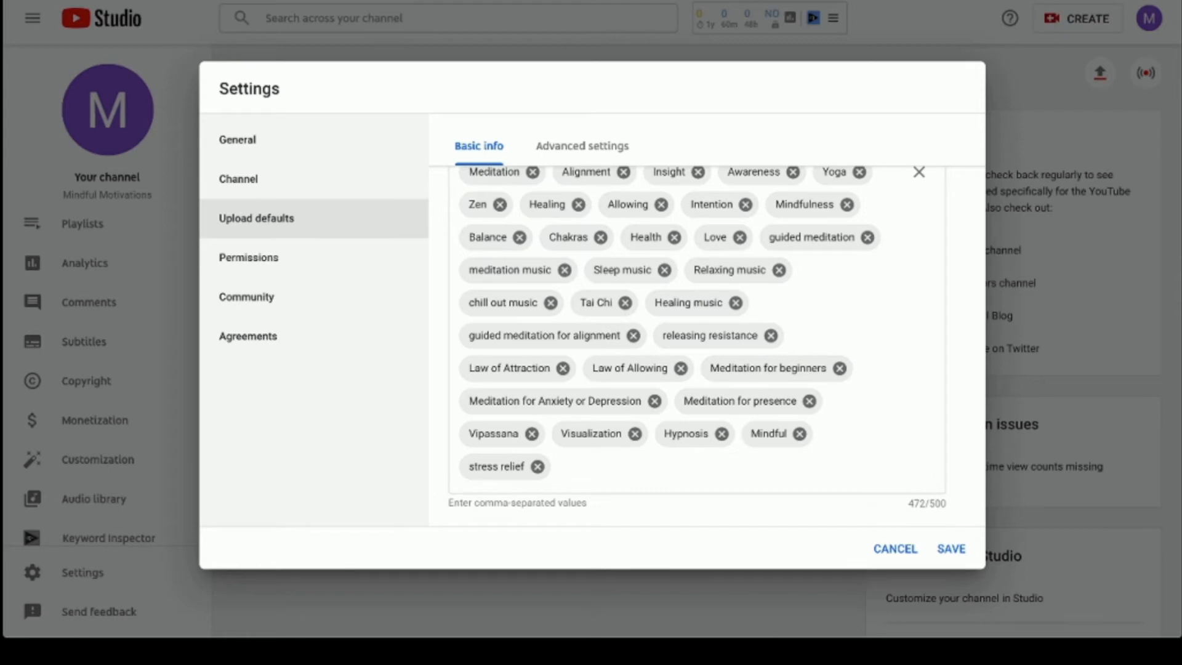
pyautogui.click(572, 147)
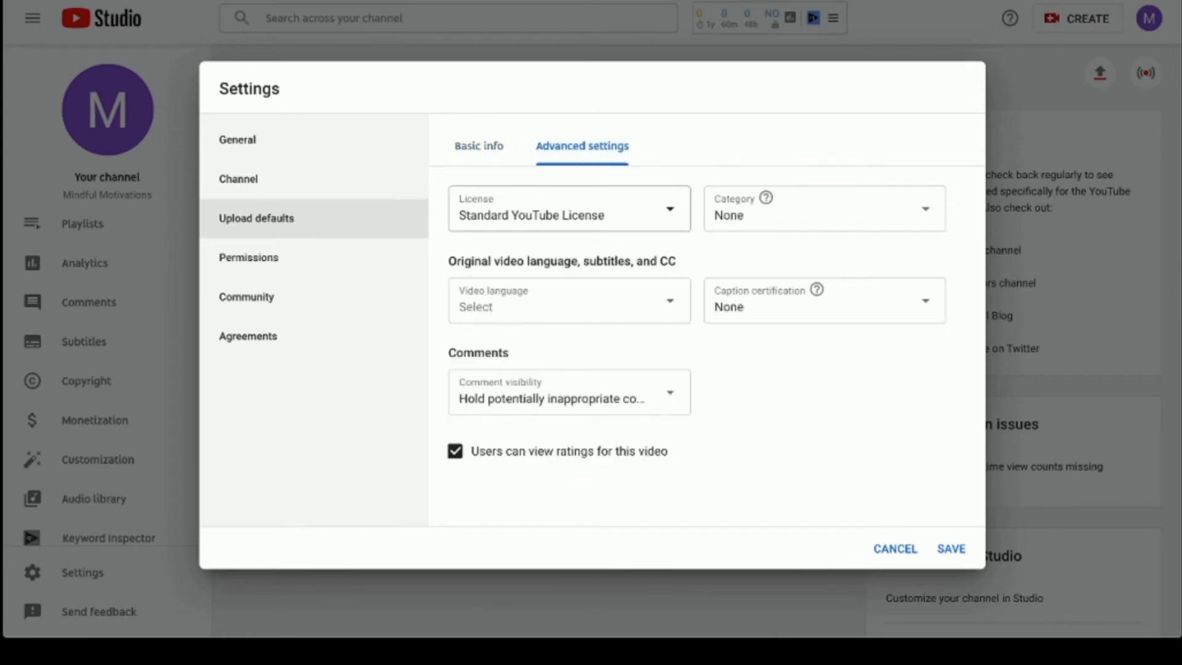
# - Set the default video language for uploads to English
pyautogui.click(561, 300)
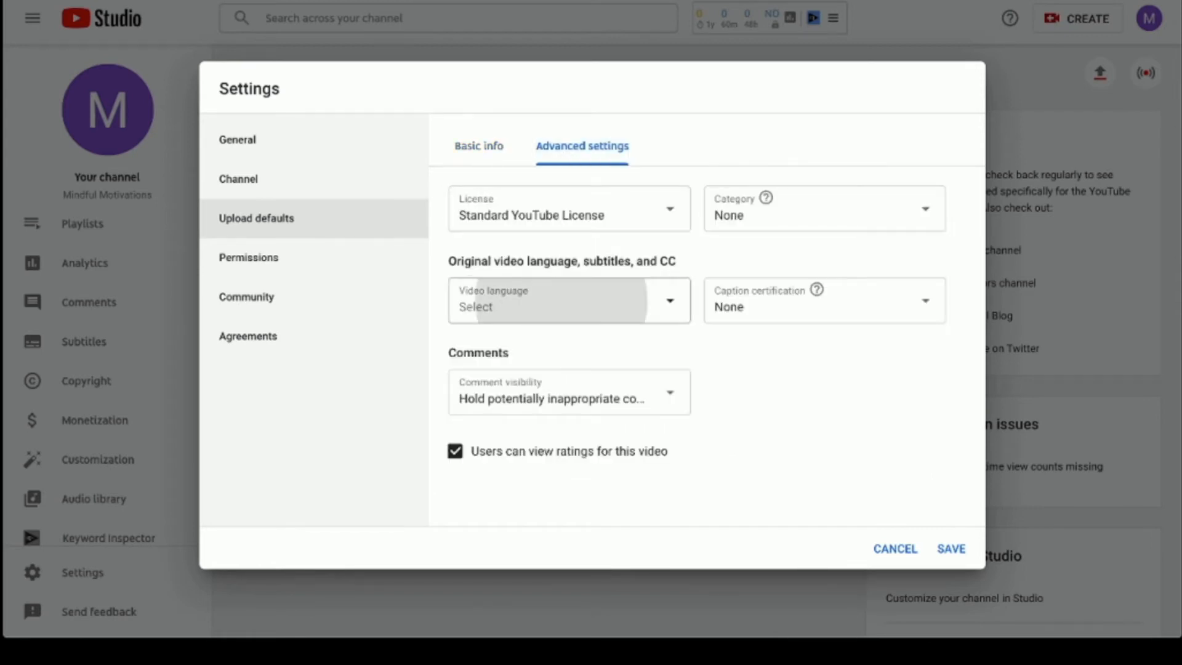
pyautogui.scroll(-10, 448, 451)
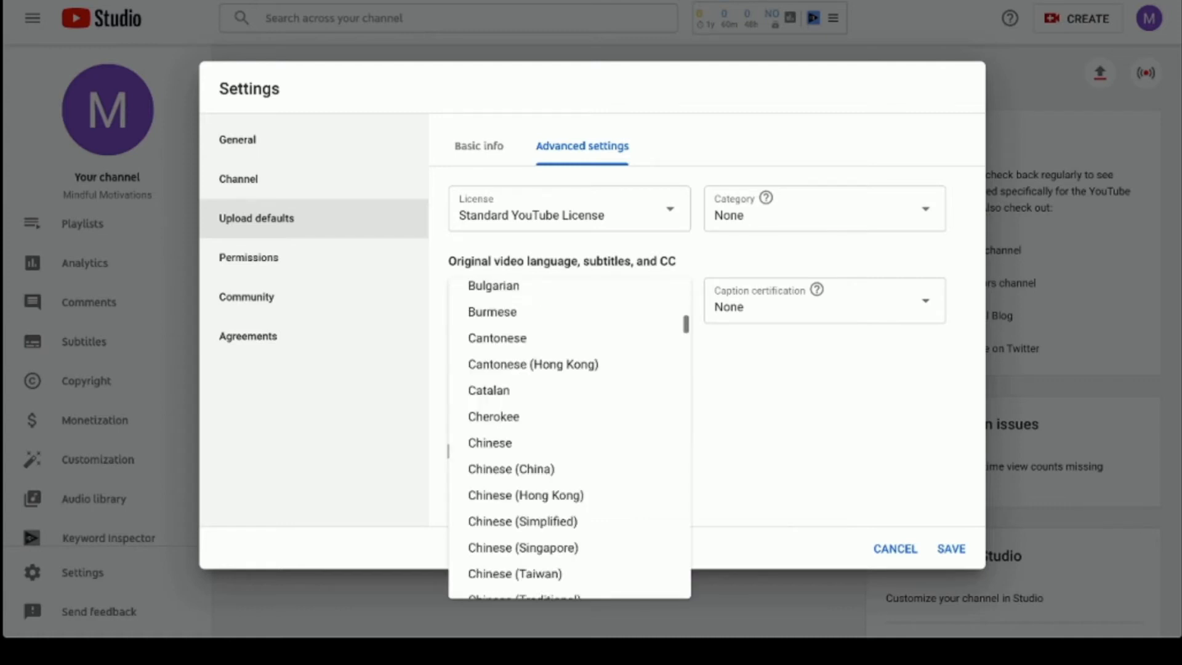
pyautogui.scroll(-6, 448, 451)
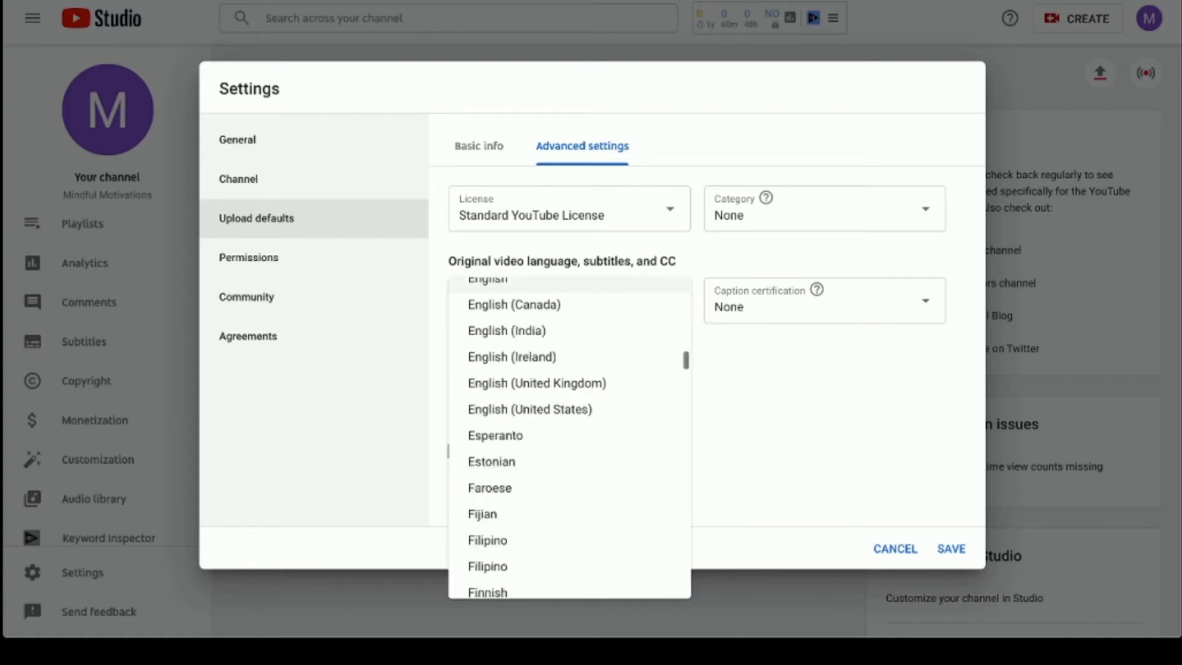
pyautogui.scroll(1, 517, 333)
pyautogui.click(493, 315)
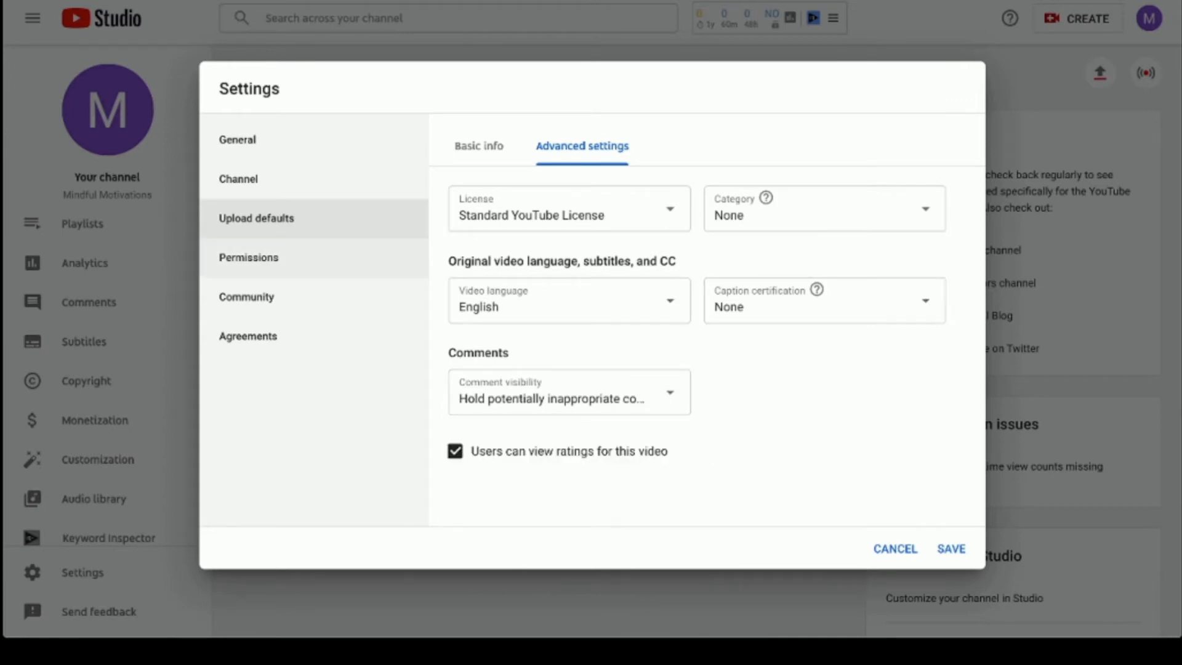
# - Review the Permissions, Community and Agreements settings, then save the channel settings
pyautogui.click(248, 257)
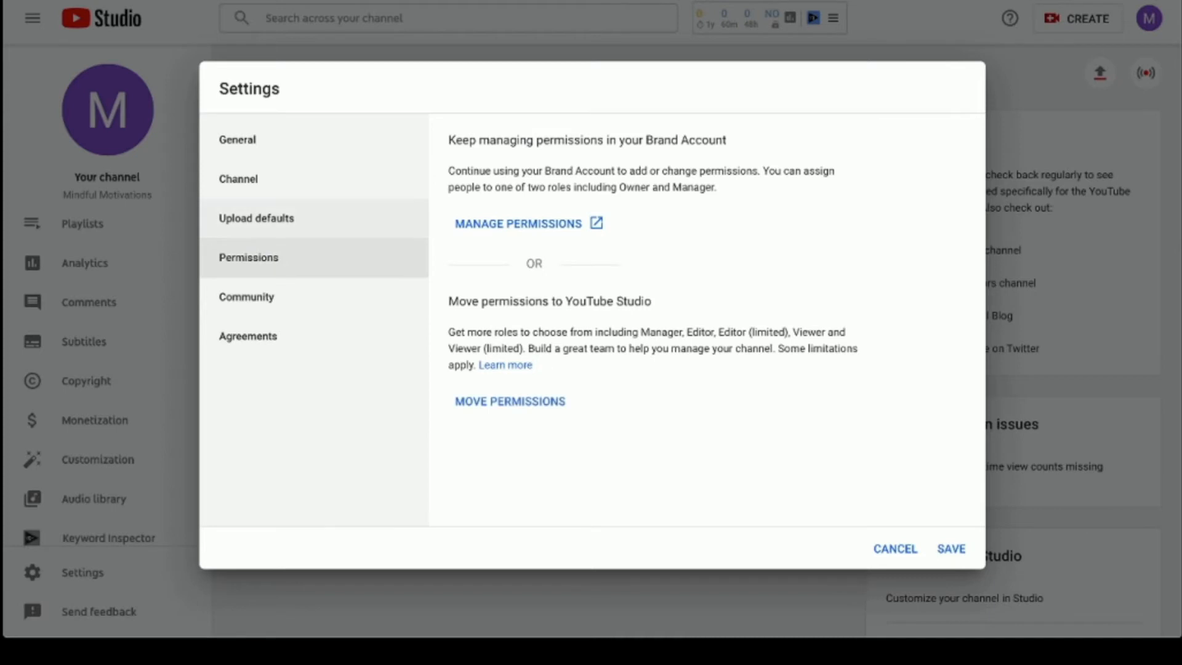
pyautogui.click(246, 296)
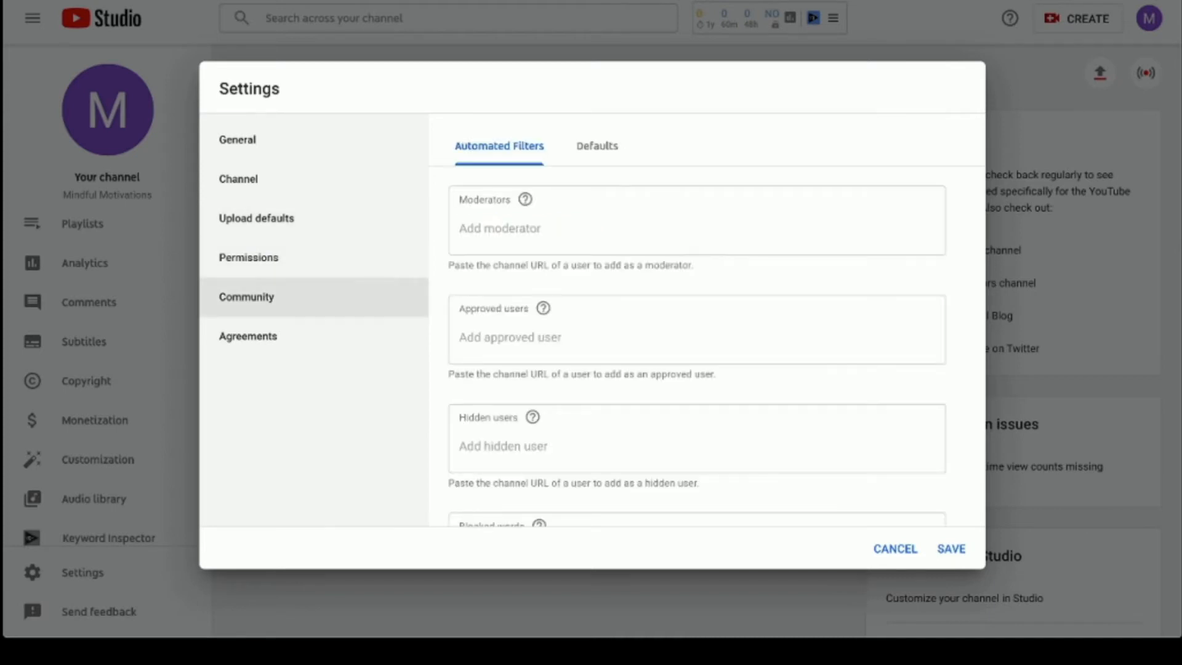
pyautogui.click(248, 336)
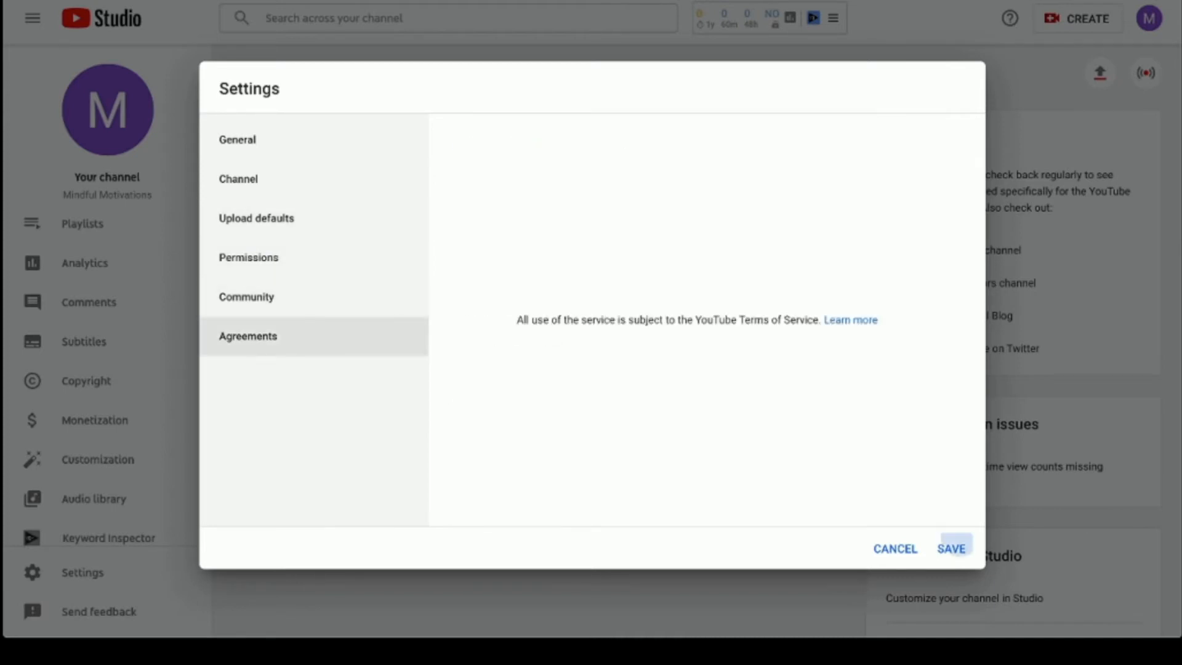
pyautogui.click(952, 549)
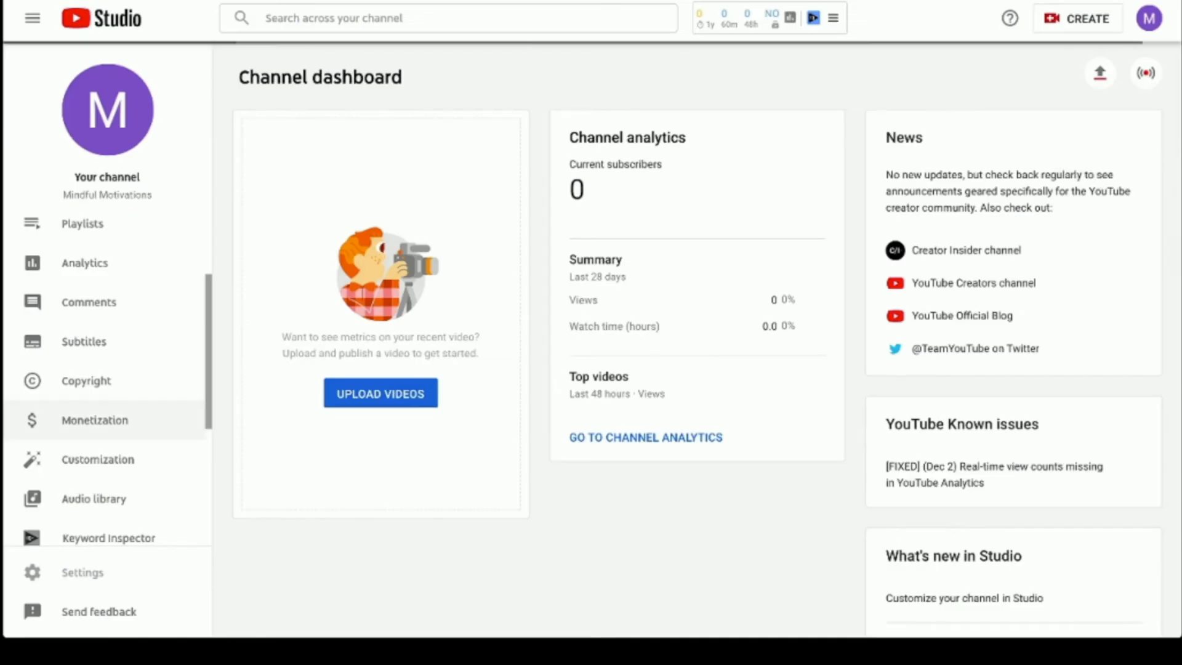
# - Review the Monetization page's 1,000-subscriber and public watch-hours requirements
pyautogui.scroll(-4, 105, 420)
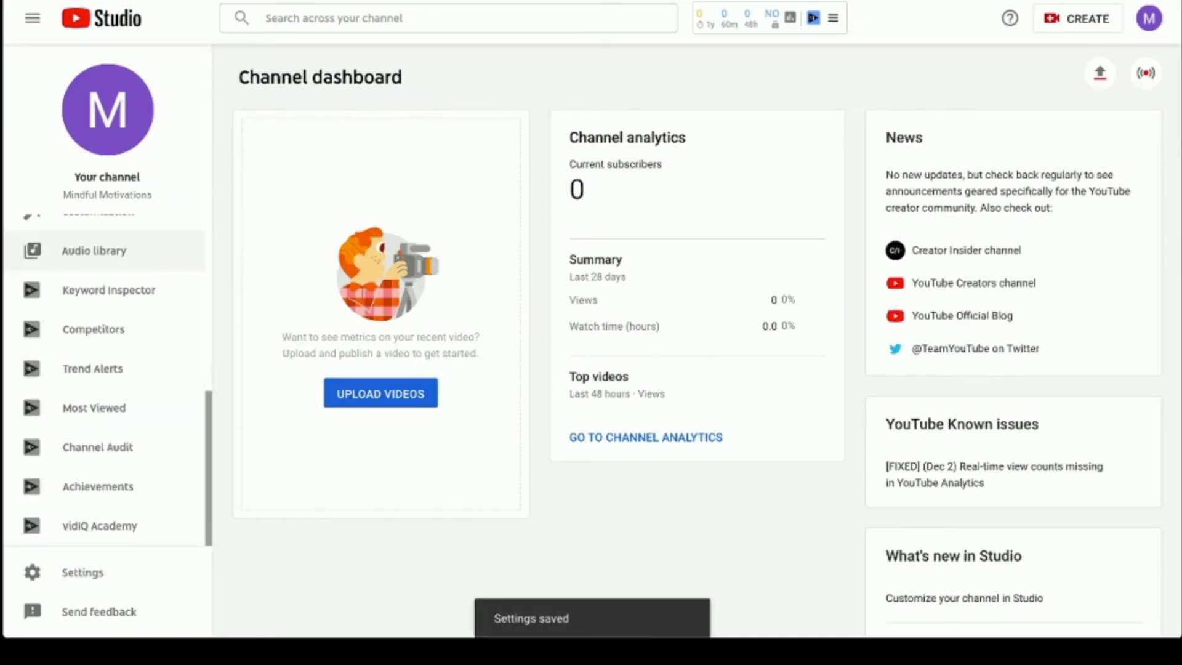
pyautogui.scroll(2, 104, 375)
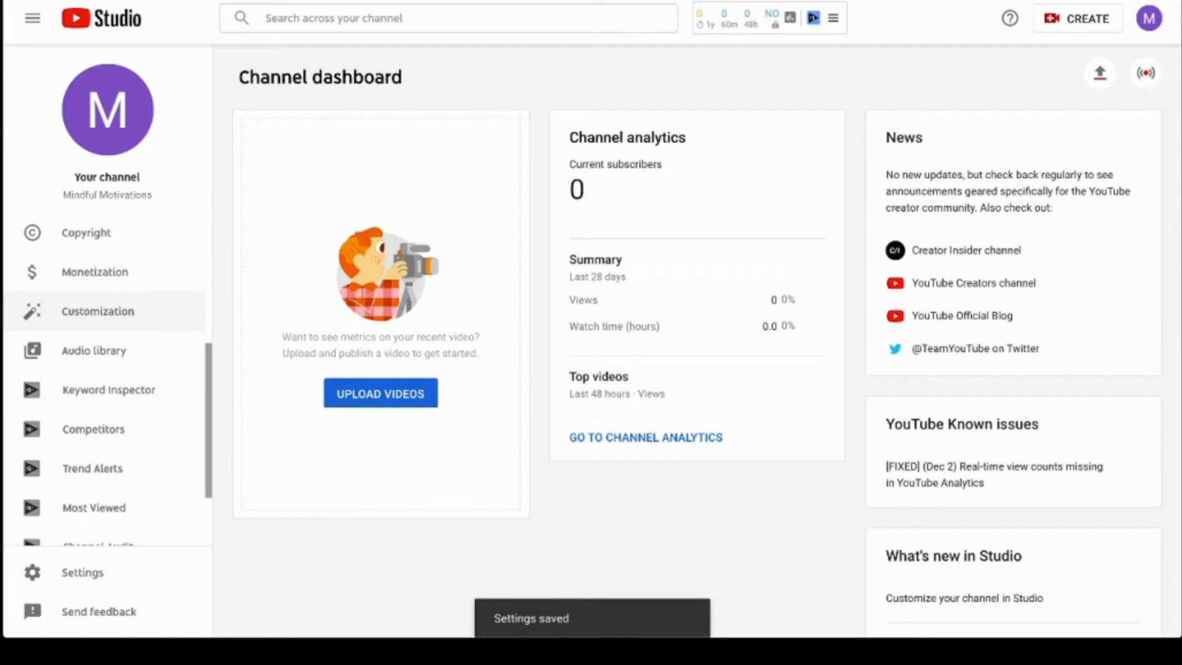
pyautogui.click(98, 311)
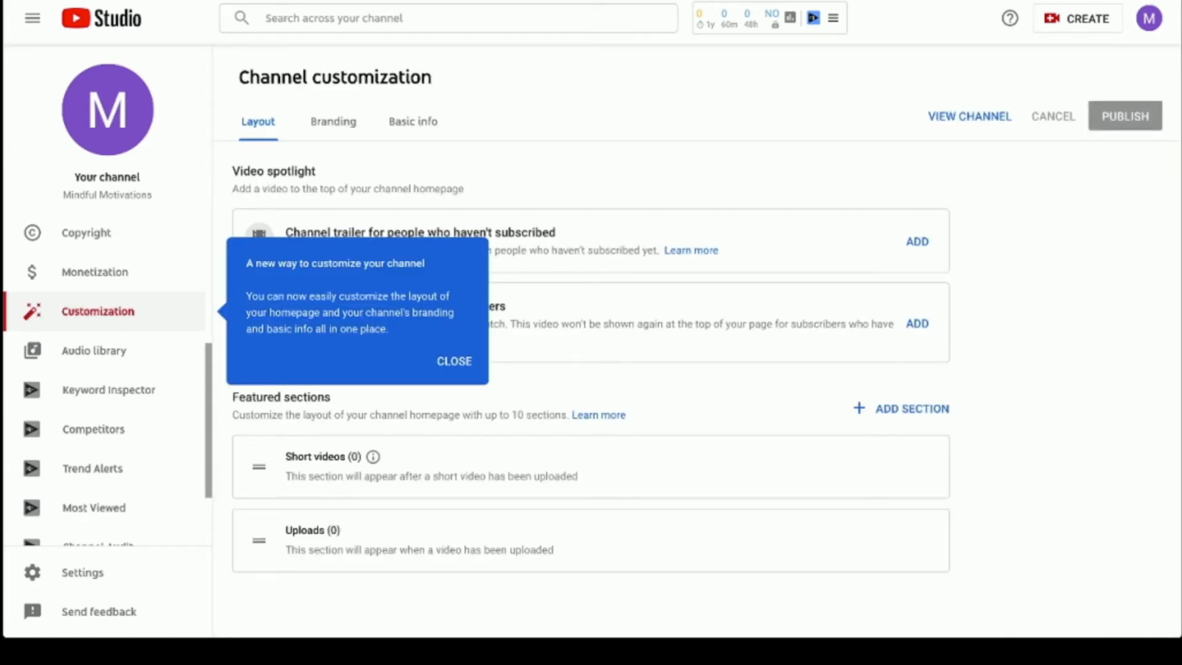
pyautogui.press('Escape')
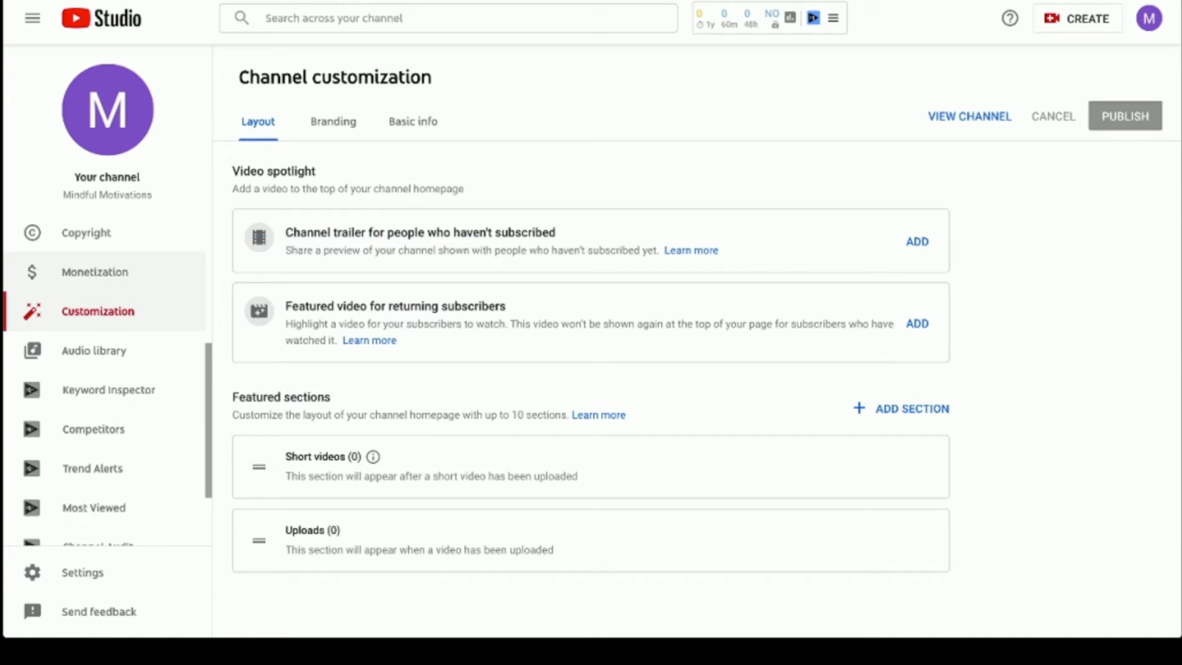
pyautogui.click(95, 272)
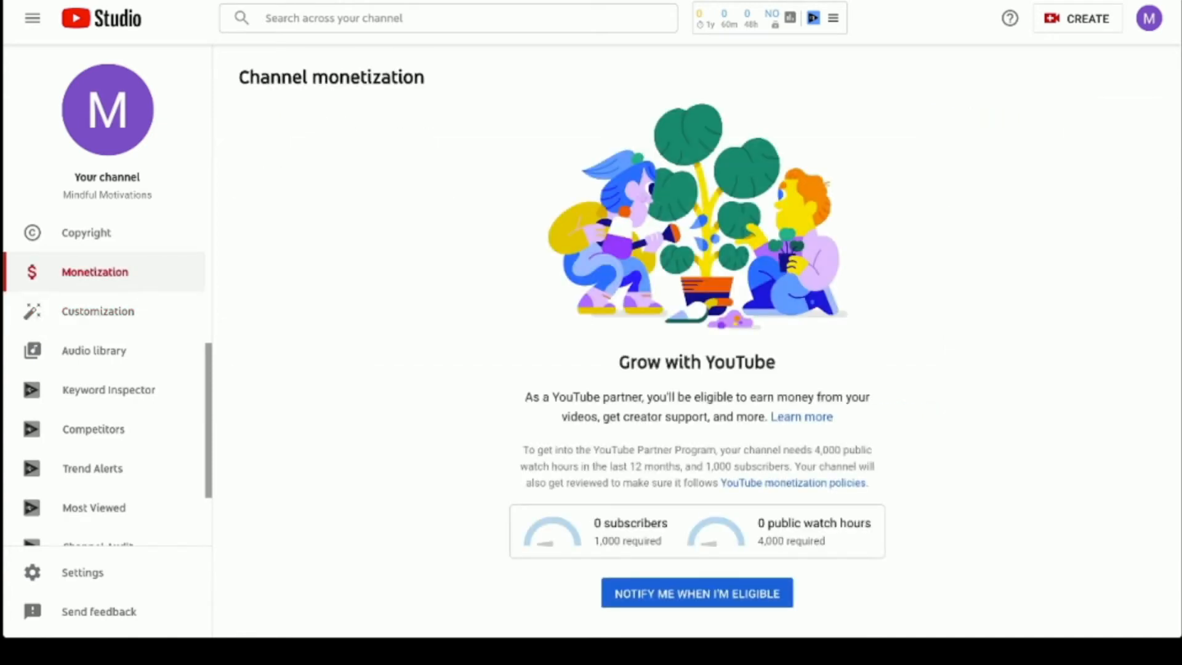
pyautogui.click(628, 541)
pyautogui.click(791, 541)
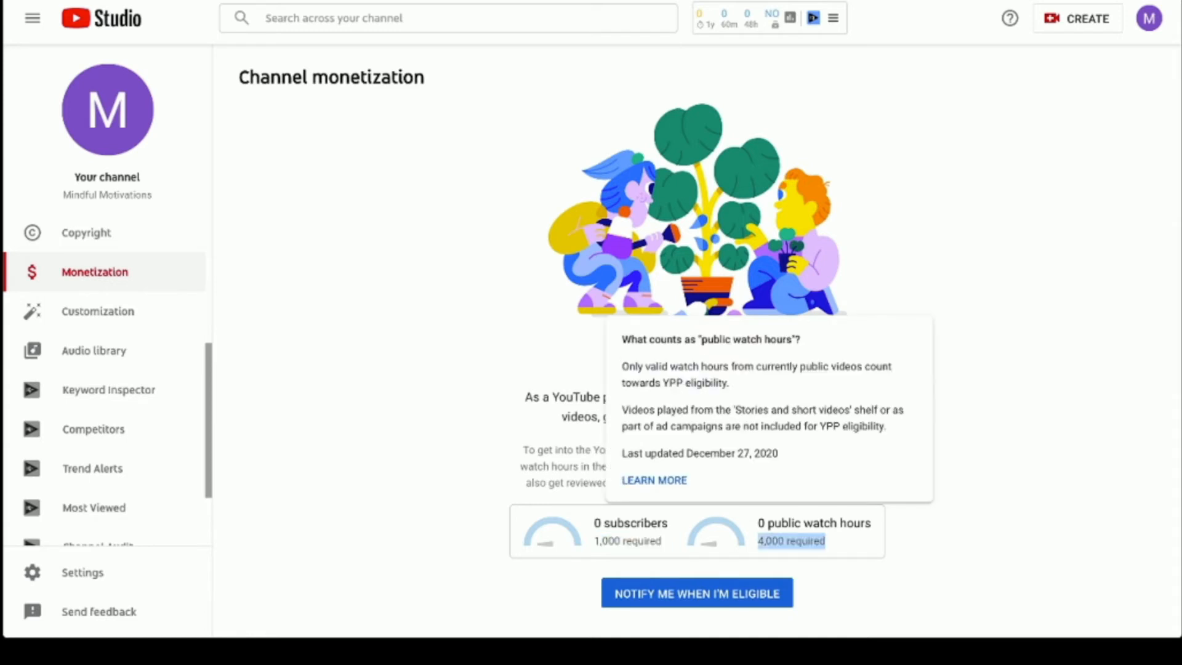
pyautogui.click(942, 542)
# - Request an email when eligible for monetization, then go to Customization > Branding
pyautogui.click(697, 593)
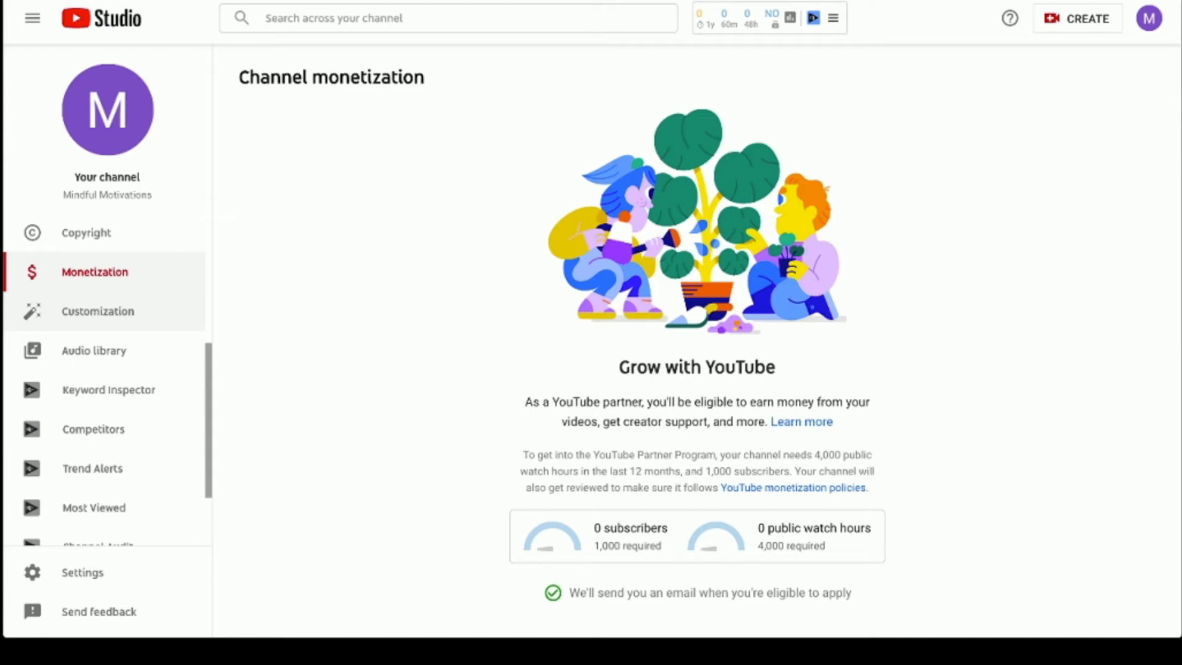
pyautogui.click(97, 312)
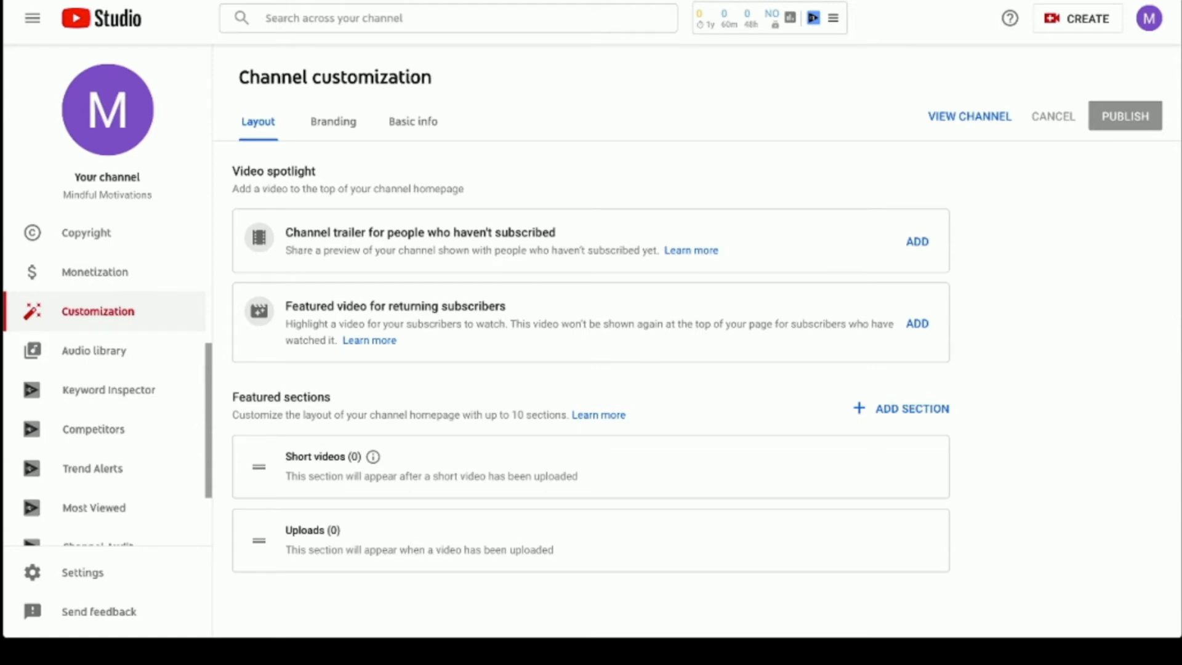
pyautogui.click(333, 122)
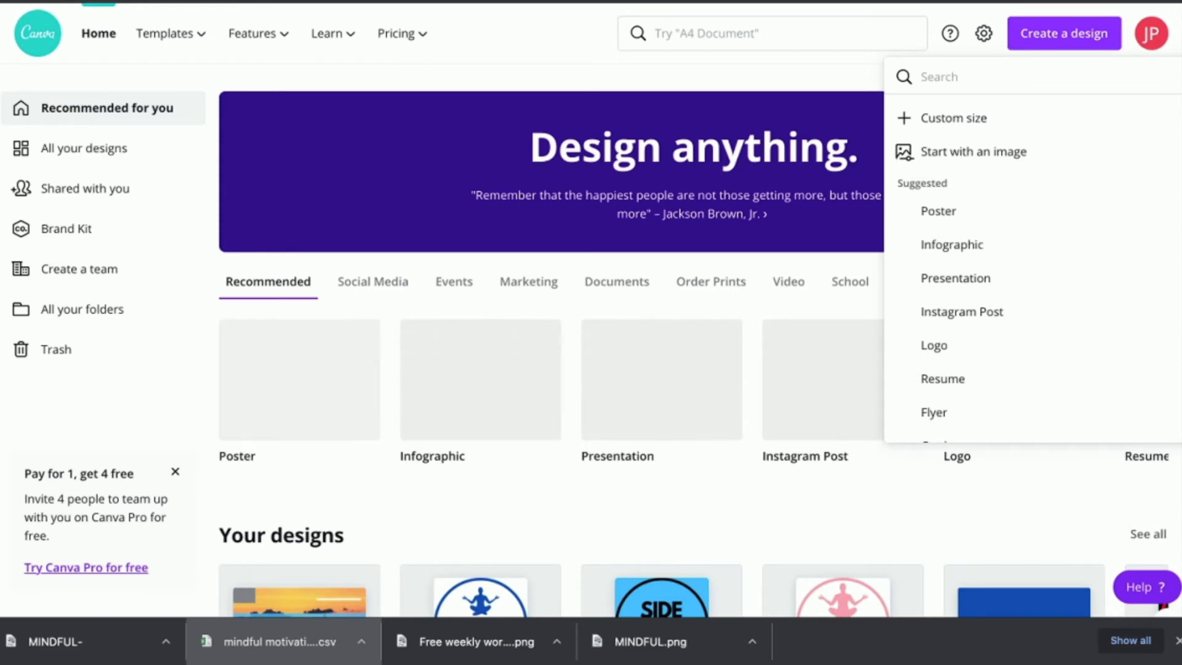
# - Start a custom 800 x 800 px Canva design, then return to the Canva home page
pyautogui.click(954, 118)
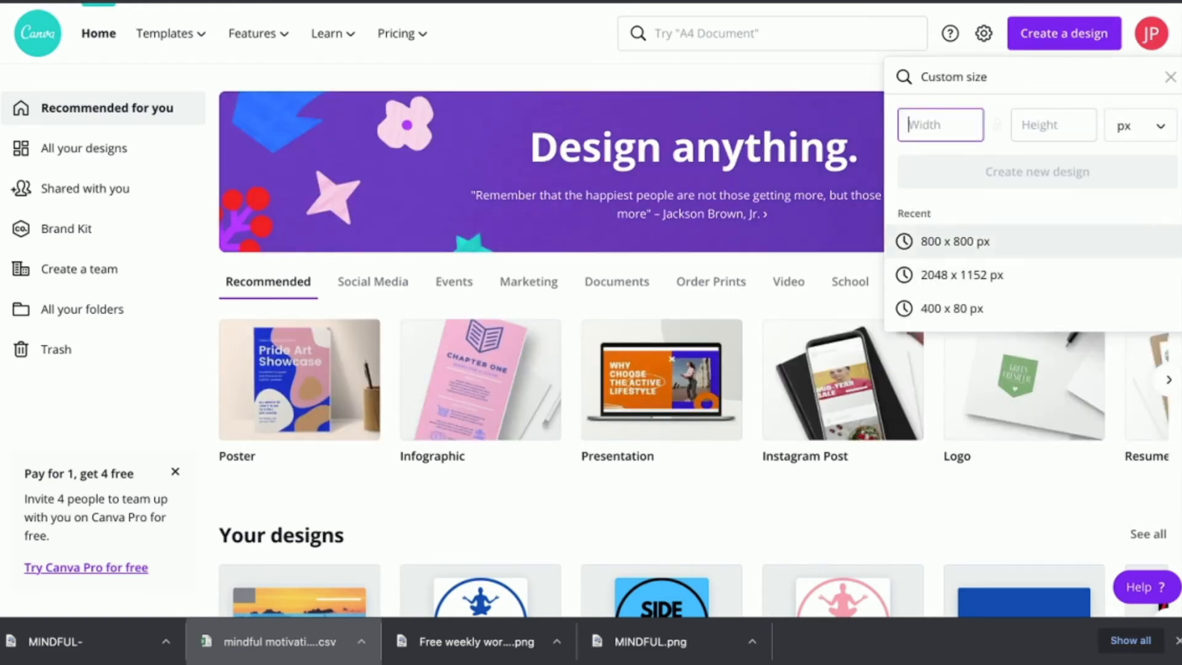
pyautogui.click(955, 241)
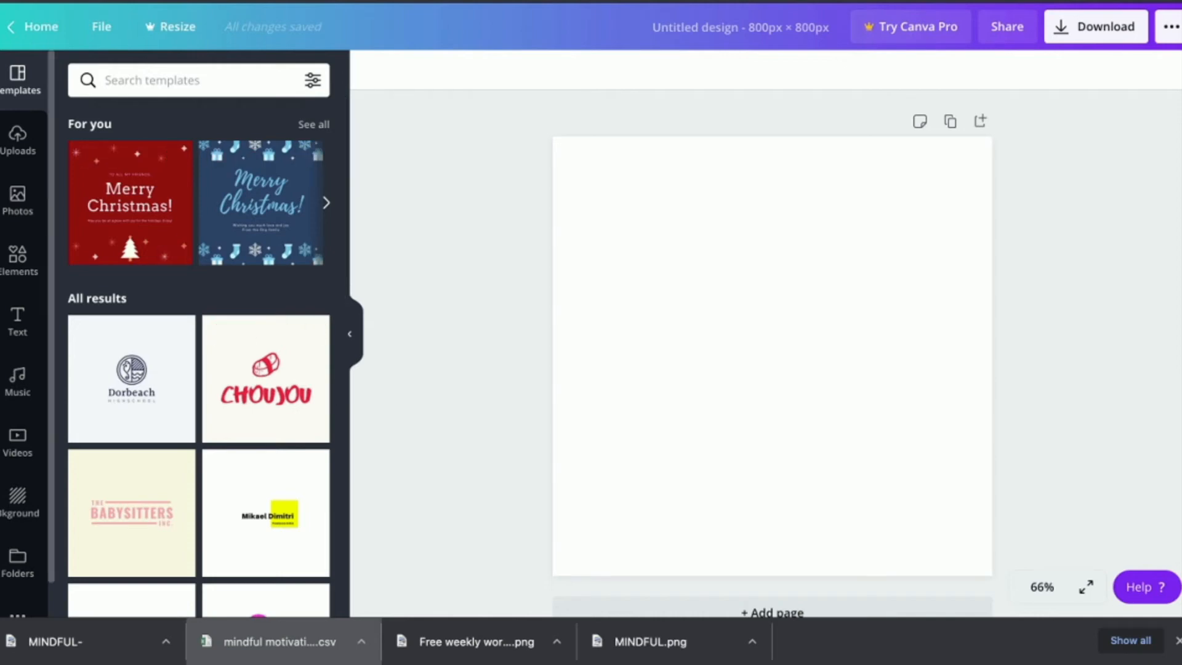
pyautogui.click(41, 27)
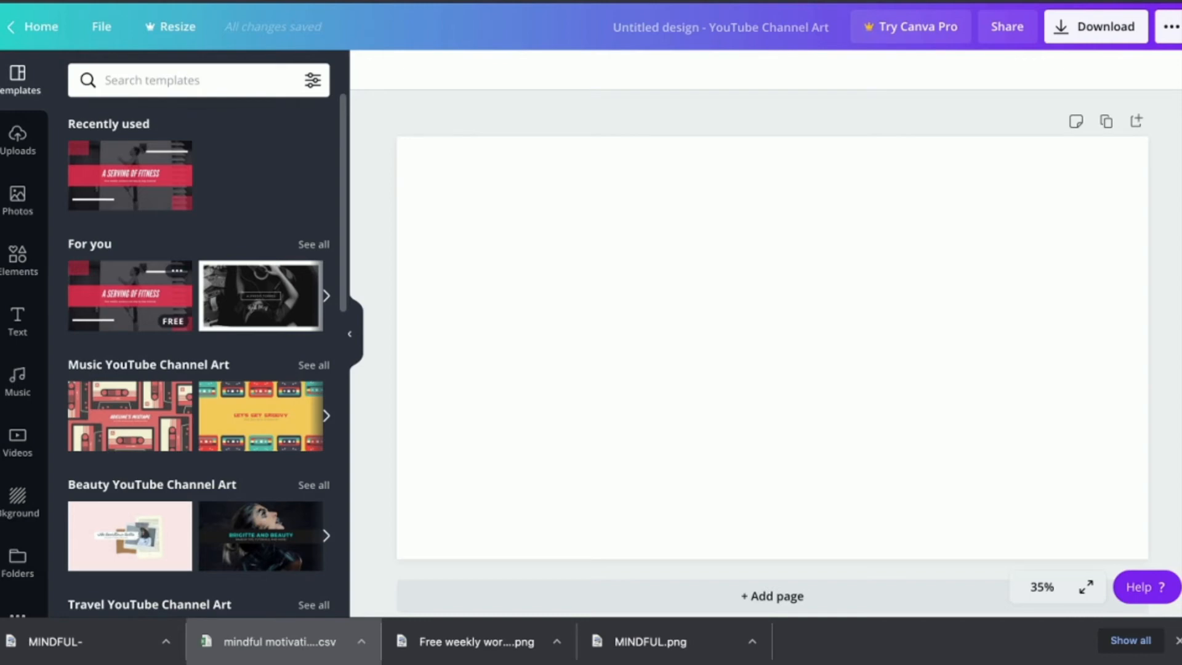
# - Apply the fitness channel-art template and recolour its top-left and bottom-right hatched corners blue
pyautogui.click(130, 295)
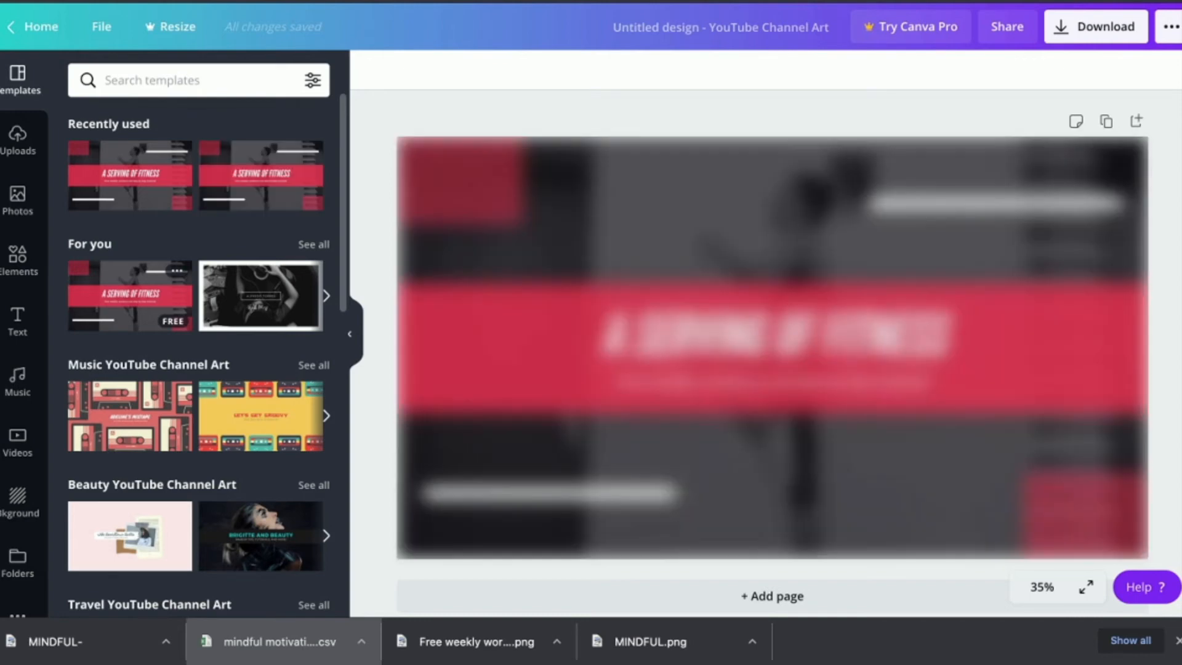
pyautogui.click(455, 185)
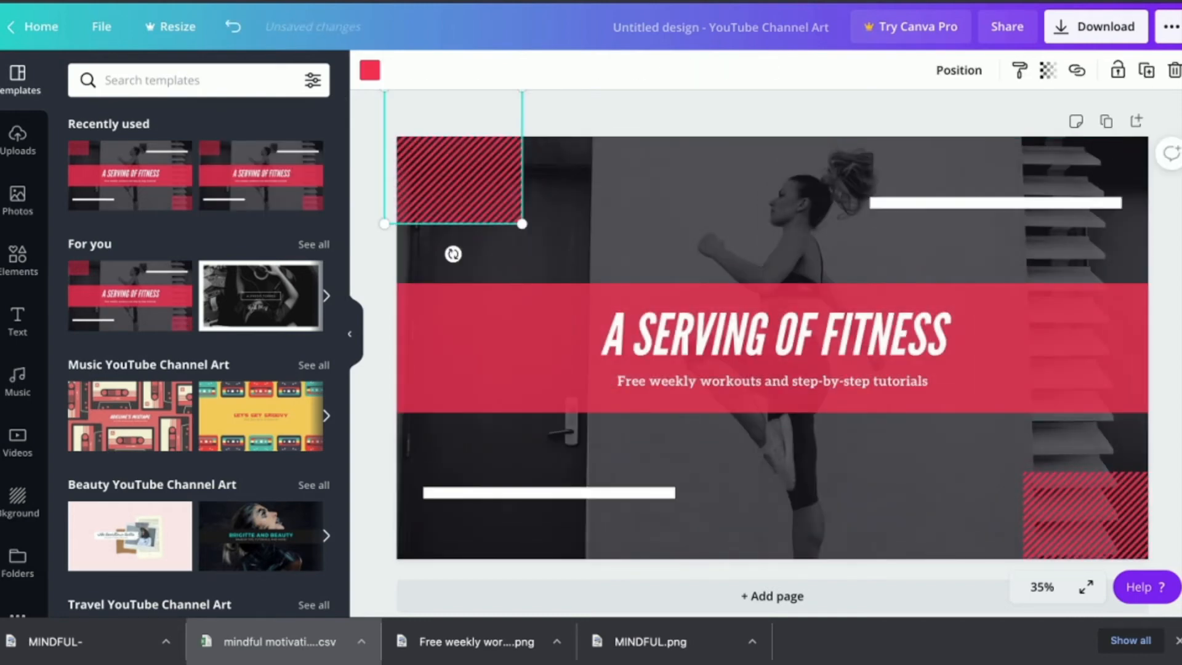
pyautogui.click(370, 69)
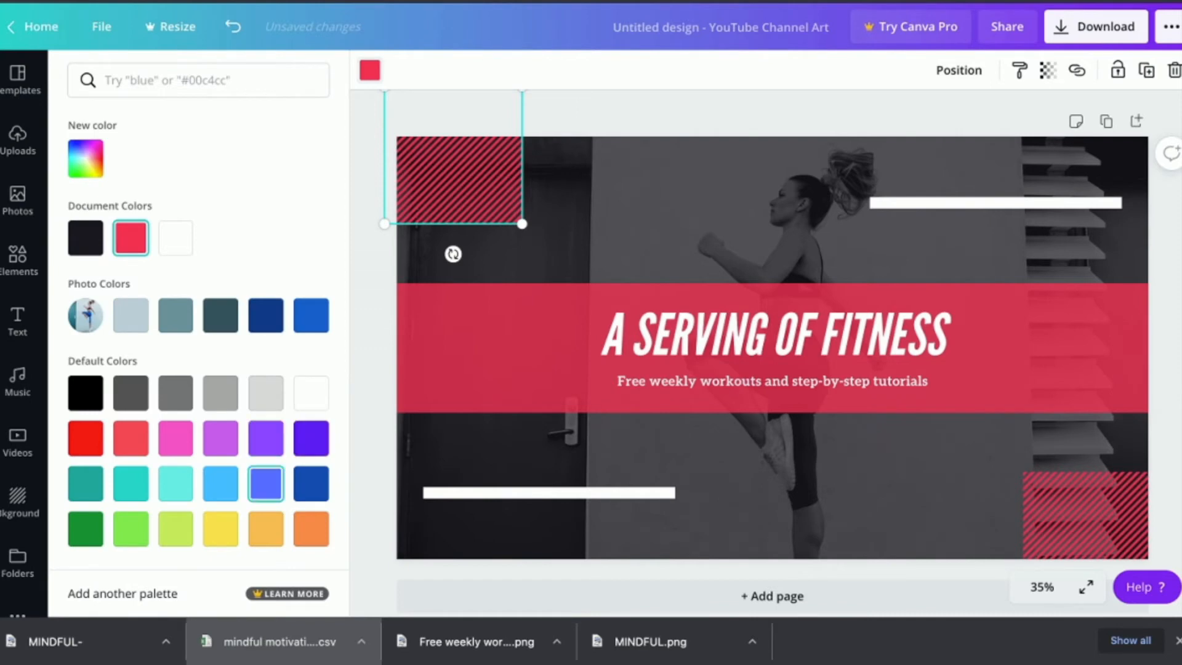
pyautogui.click(265, 483)
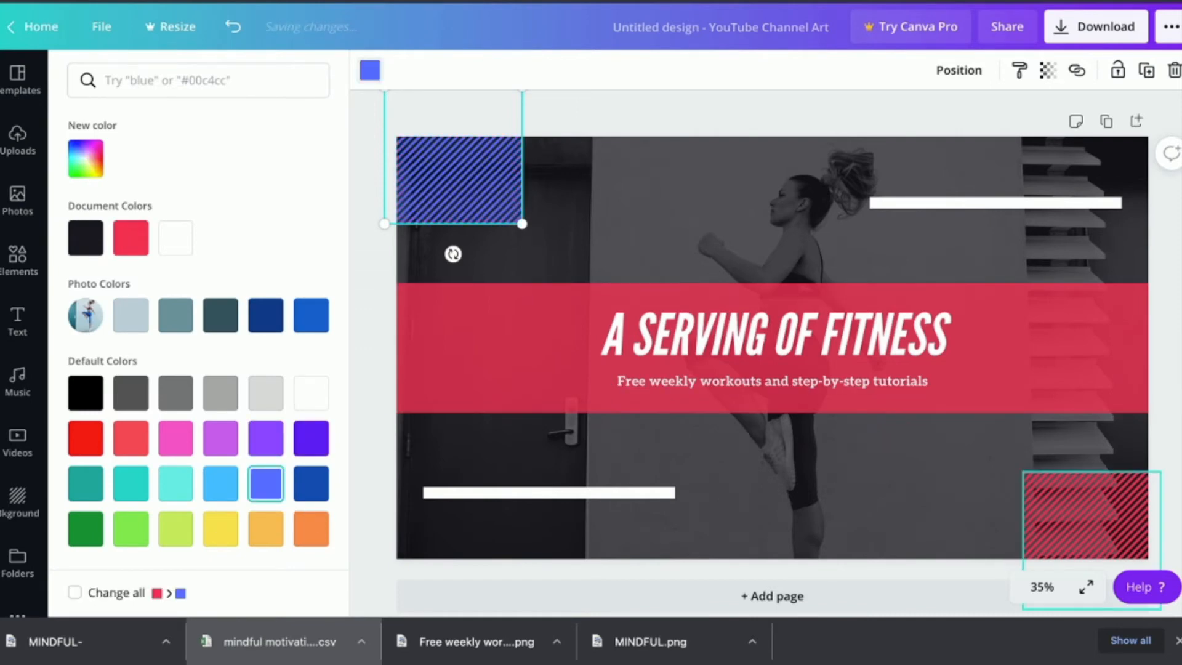
pyautogui.click(1084, 517)
pyautogui.click(265, 484)
# - Turn the red title band blue and delete the A SERVING OF FITNESS title
pyautogui.click(480, 345)
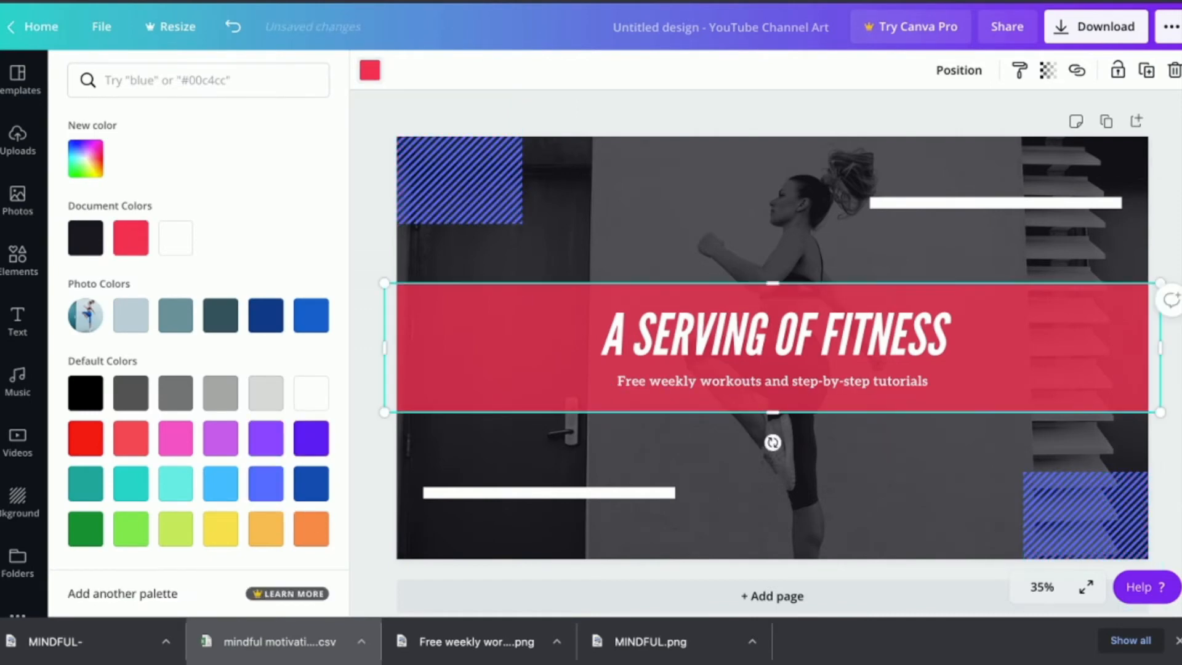
pyautogui.click(265, 484)
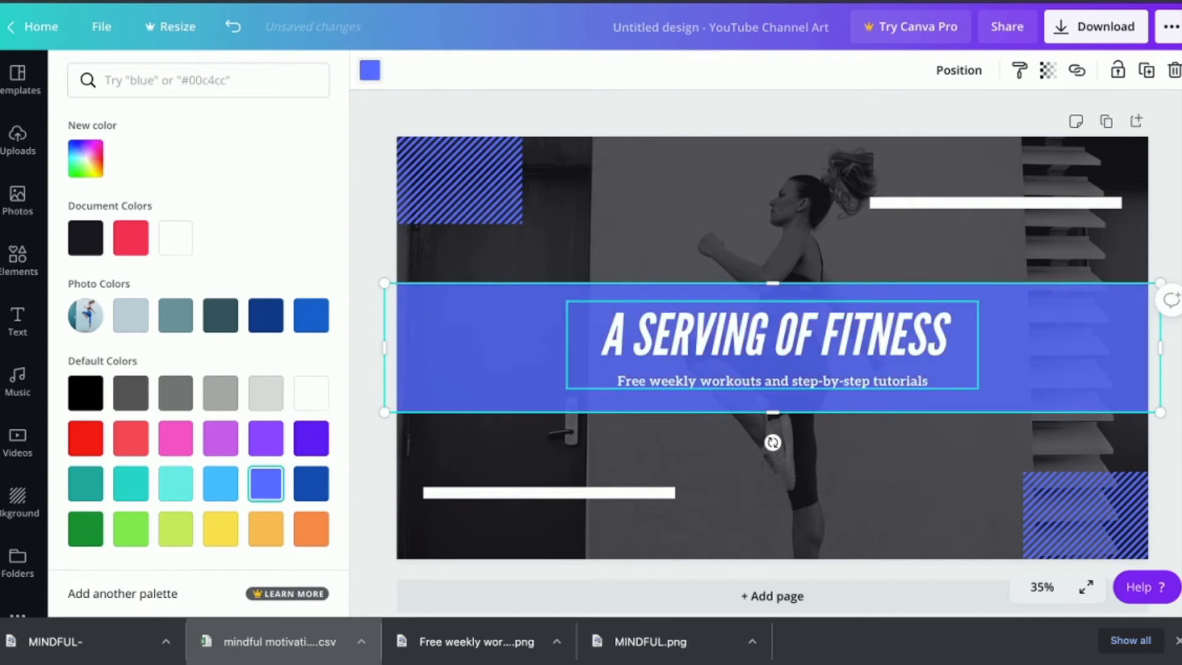
pyautogui.click(772, 336)
pyautogui.press('Delete')
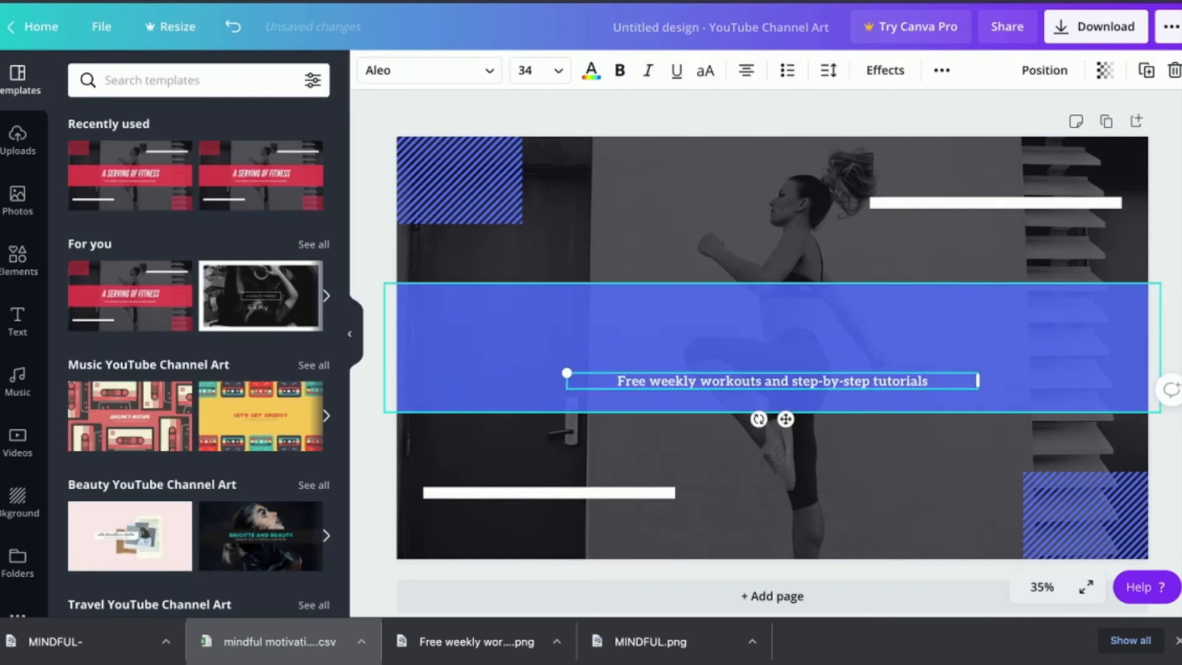
# - Delete the subtitle text box from the banner
pyautogui.click(700, 382)
pyautogui.press('BackSpace')
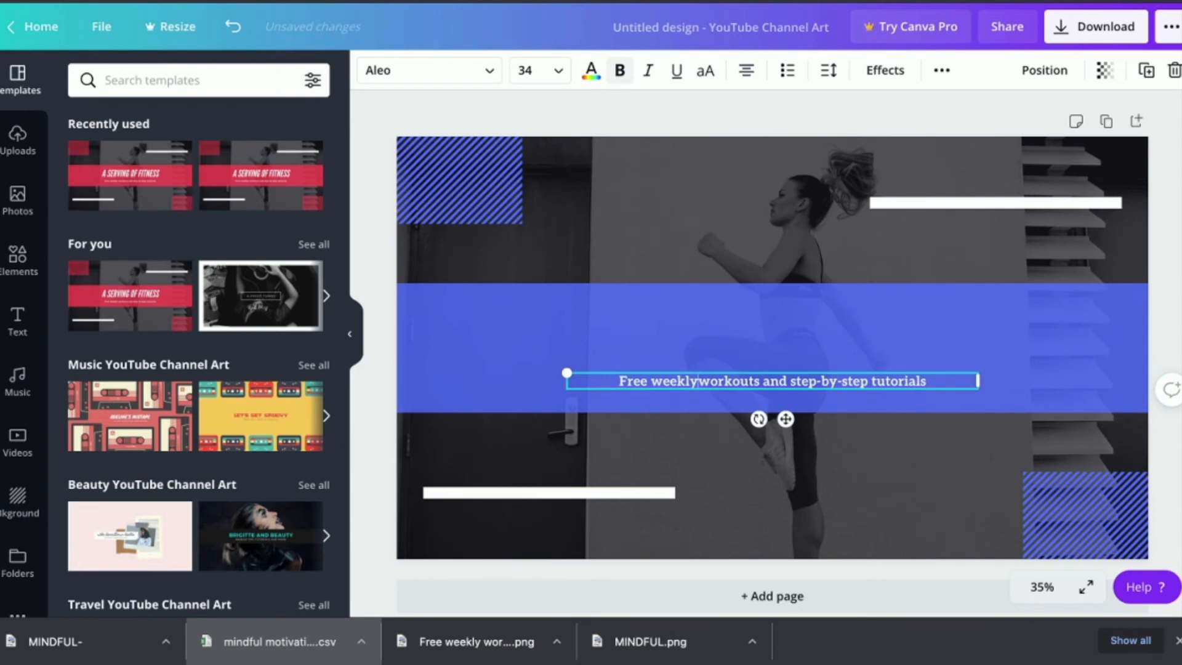
pyautogui.click(702, 348)
pyautogui.click(702, 381)
pyautogui.press('Delete')
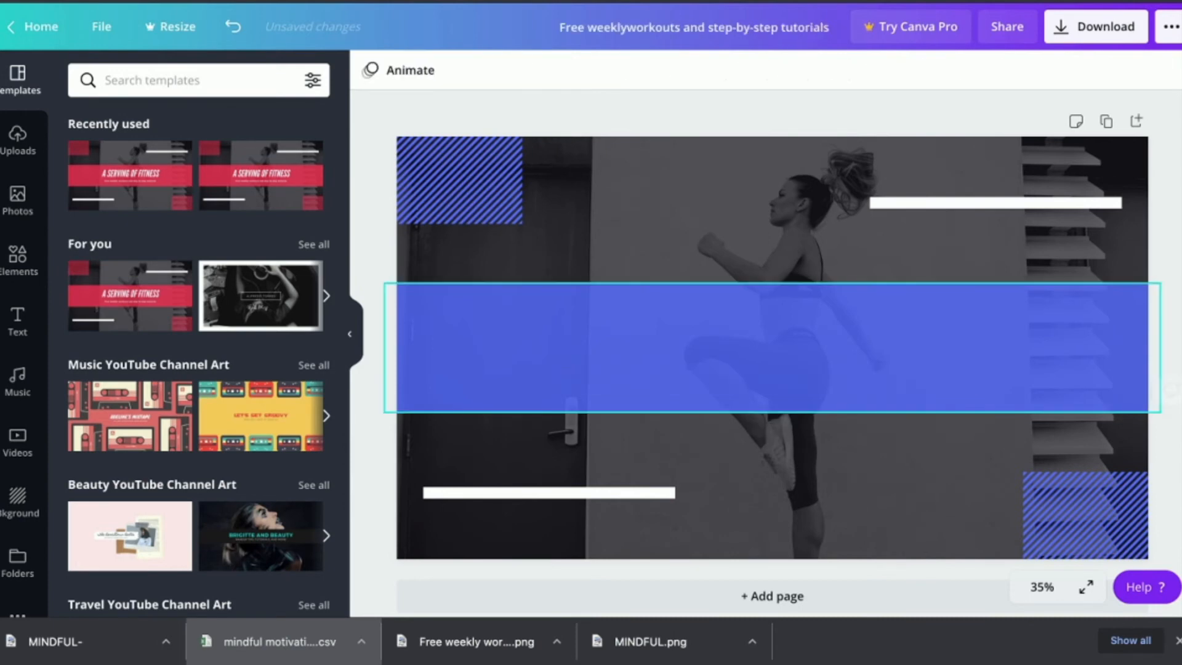
# - Detach the fitness photo from the background, delete it, and browse stock photos for a replacement
pyautogui.click(780, 202)
pyautogui.rightClick(780, 202)
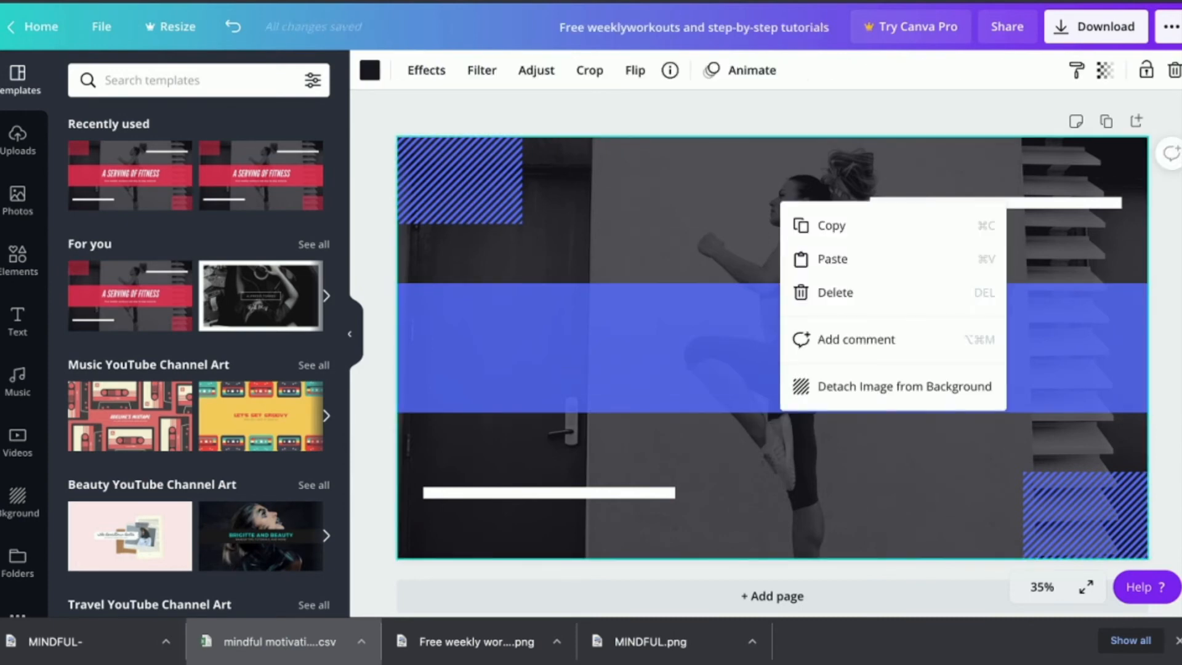
pyautogui.click(893, 386)
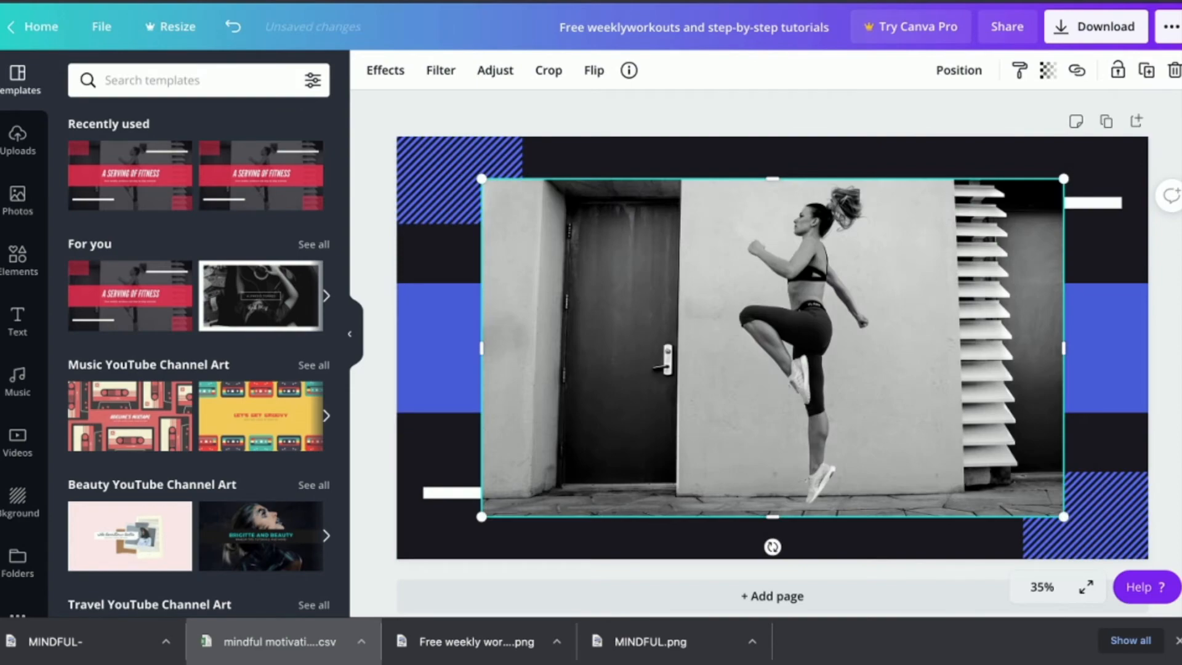
pyautogui.press('Delete')
pyautogui.scroll(-1, 197, 333)
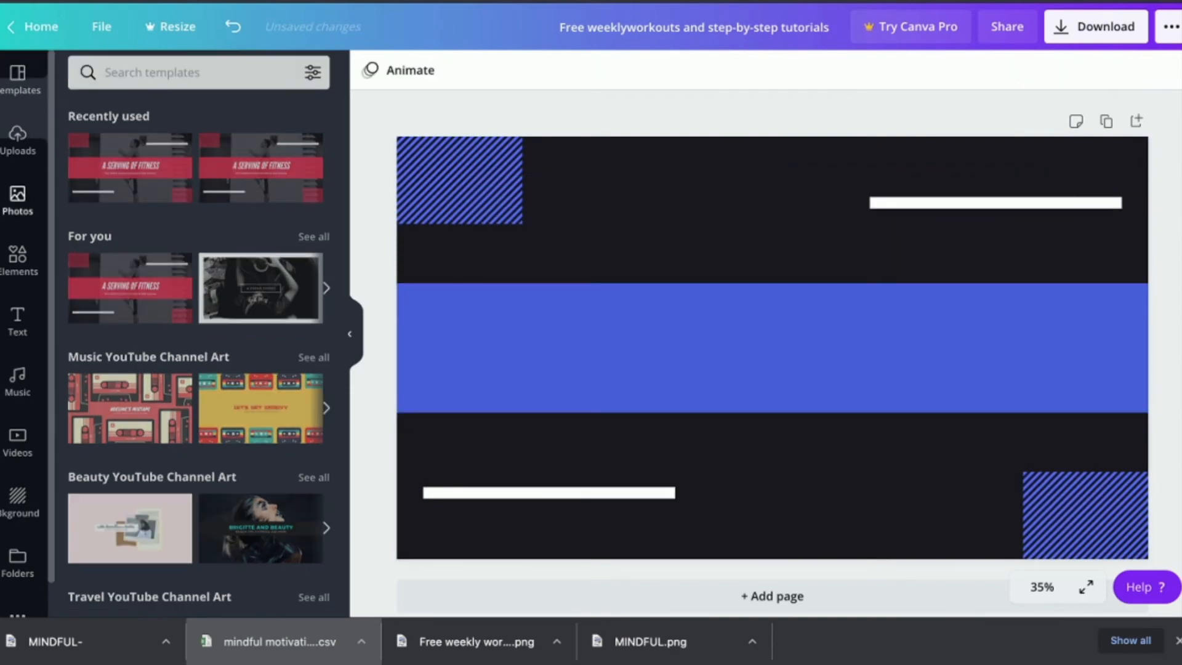
pyautogui.click(17, 201)
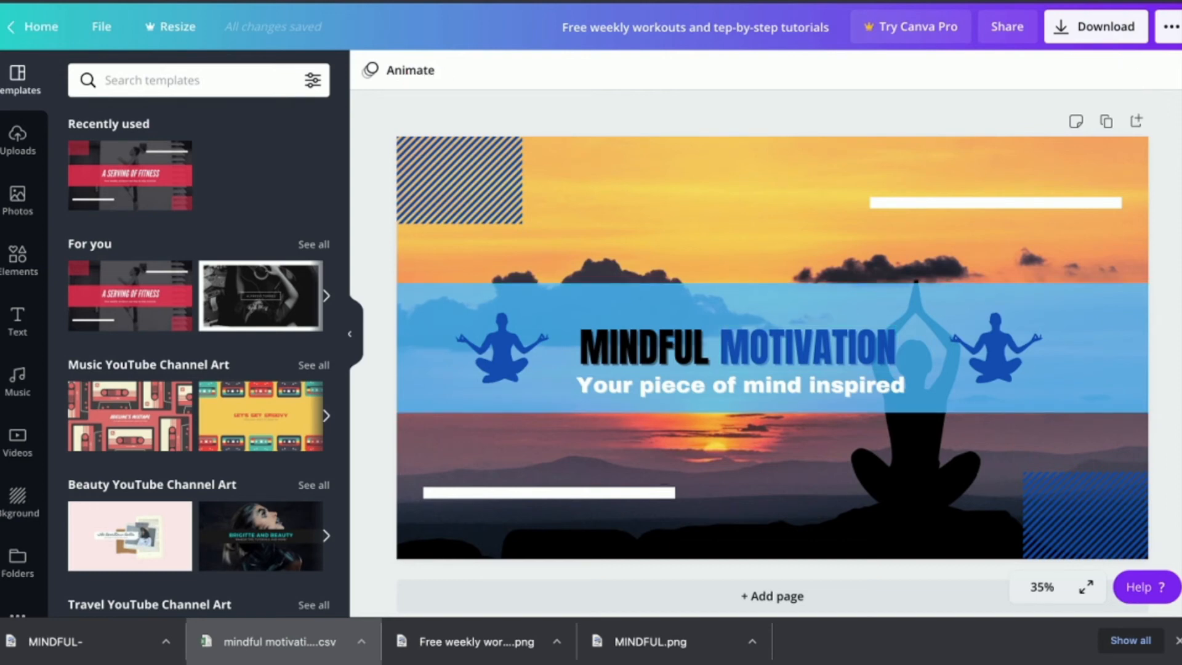
# - Download the Mindful Motivation banner as a PNG and return to the Canva home page
pyautogui.click(1096, 26)
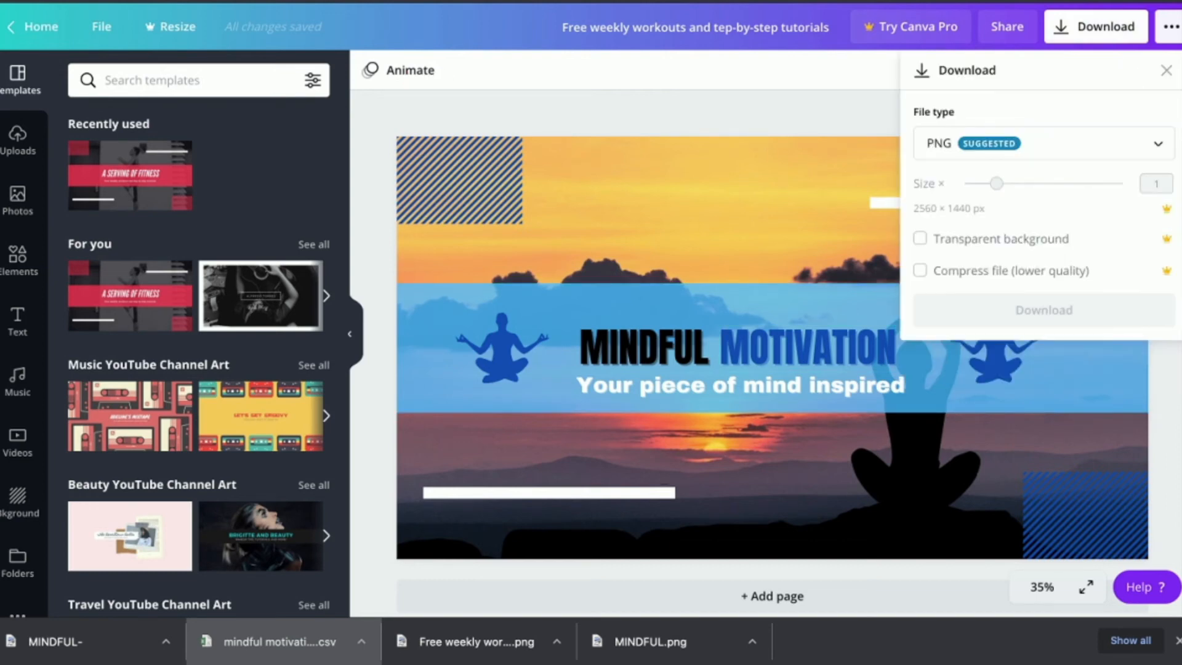
pyautogui.click(1096, 26)
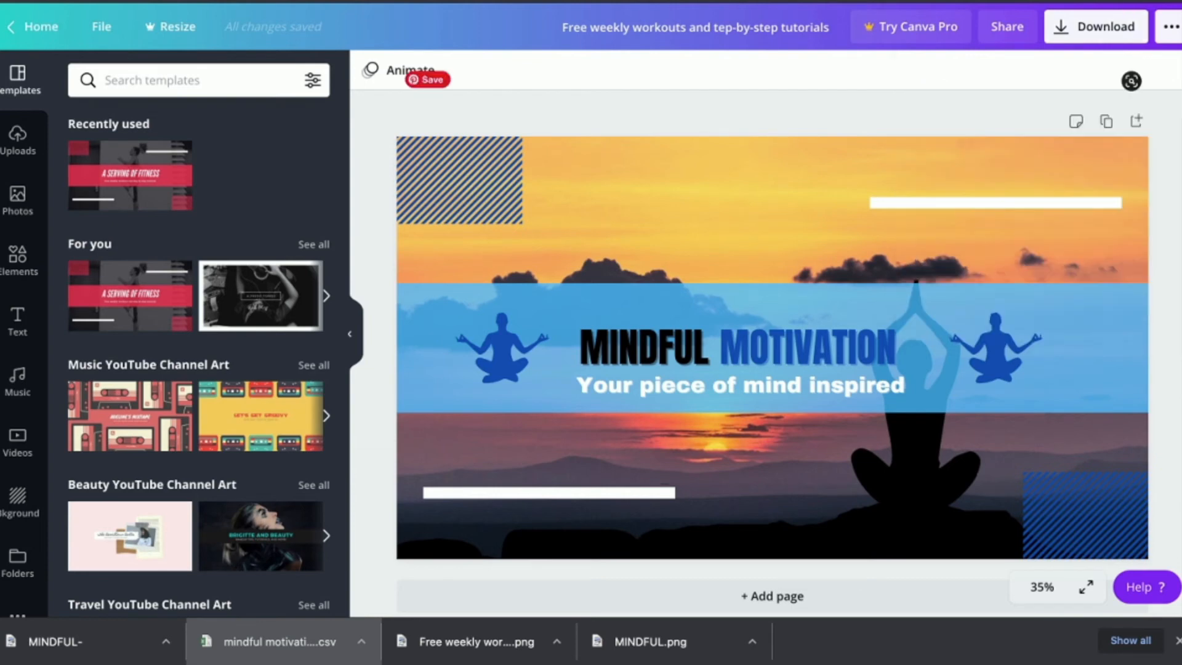
pyautogui.click(39, 26)
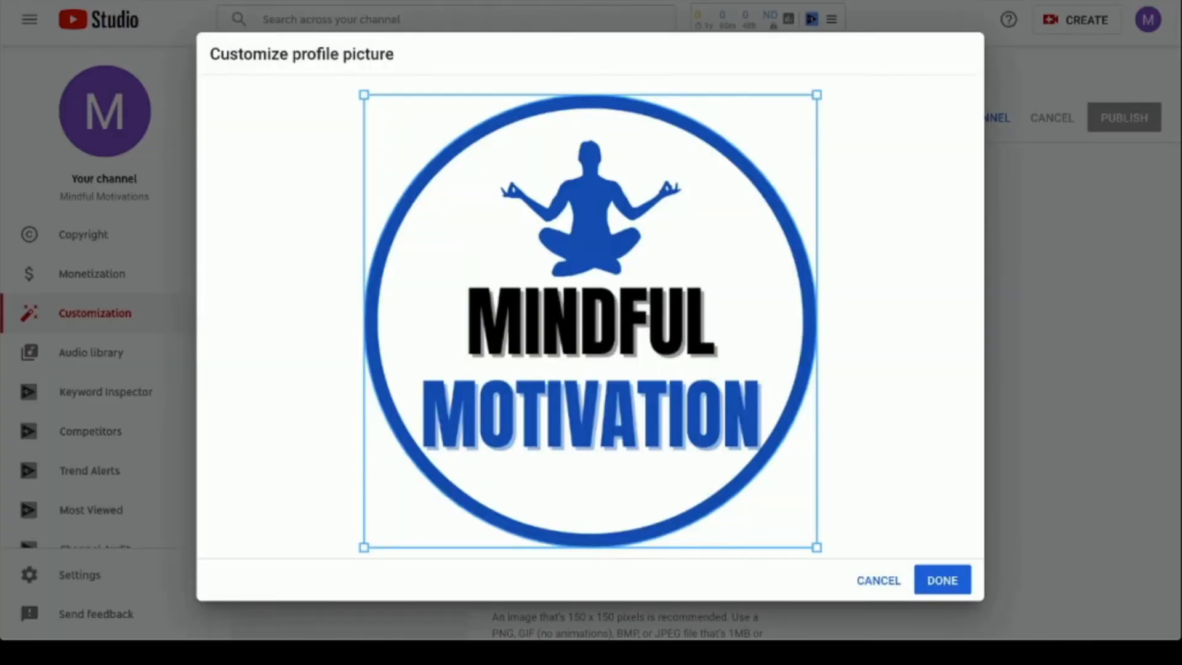
# - Confirm the circular logo as profile picture and upload the sunset meditation image as the channel banner
pyautogui.click(942, 580)
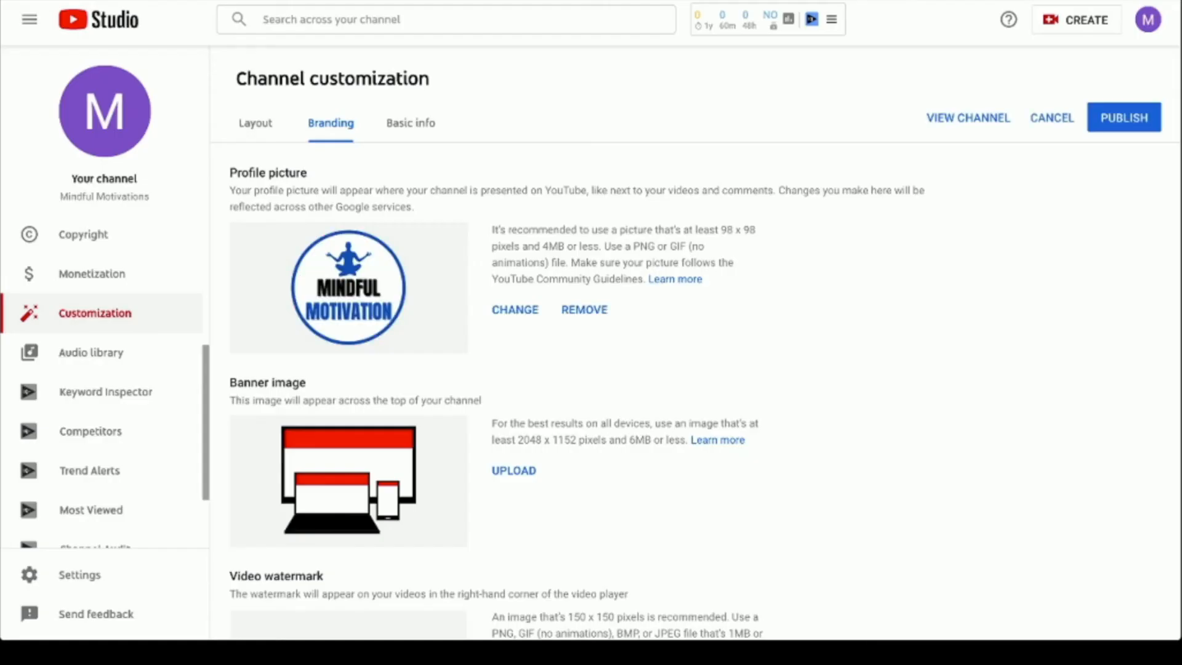
pyautogui.click(509, 470)
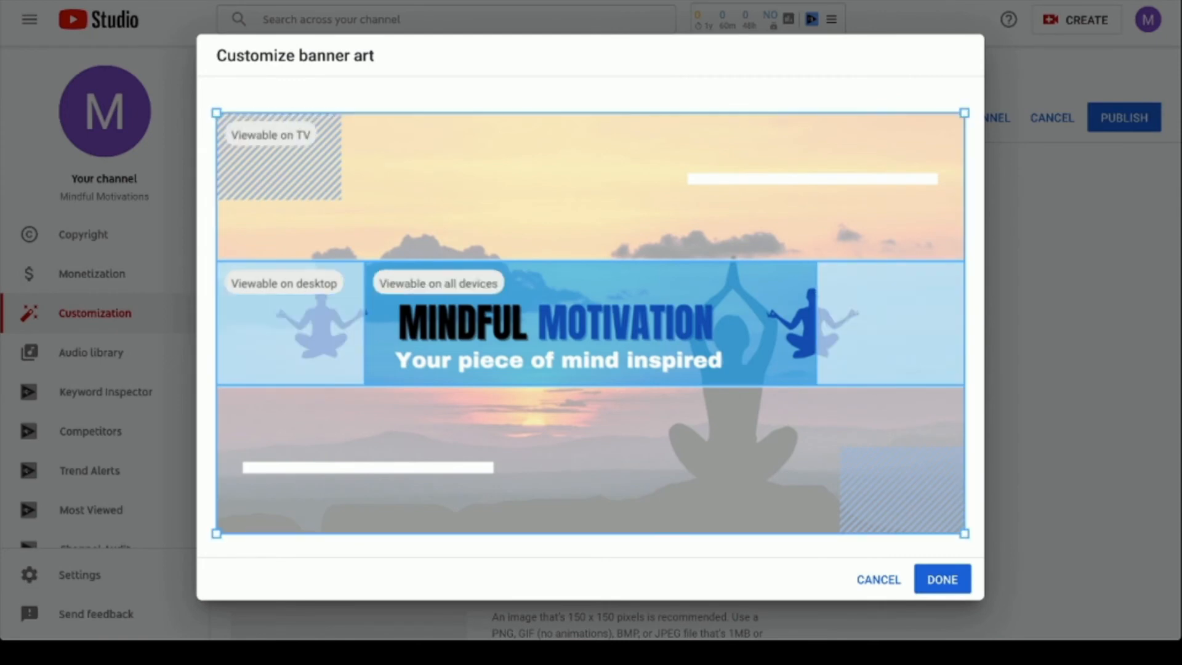
pyautogui.click(954, 579)
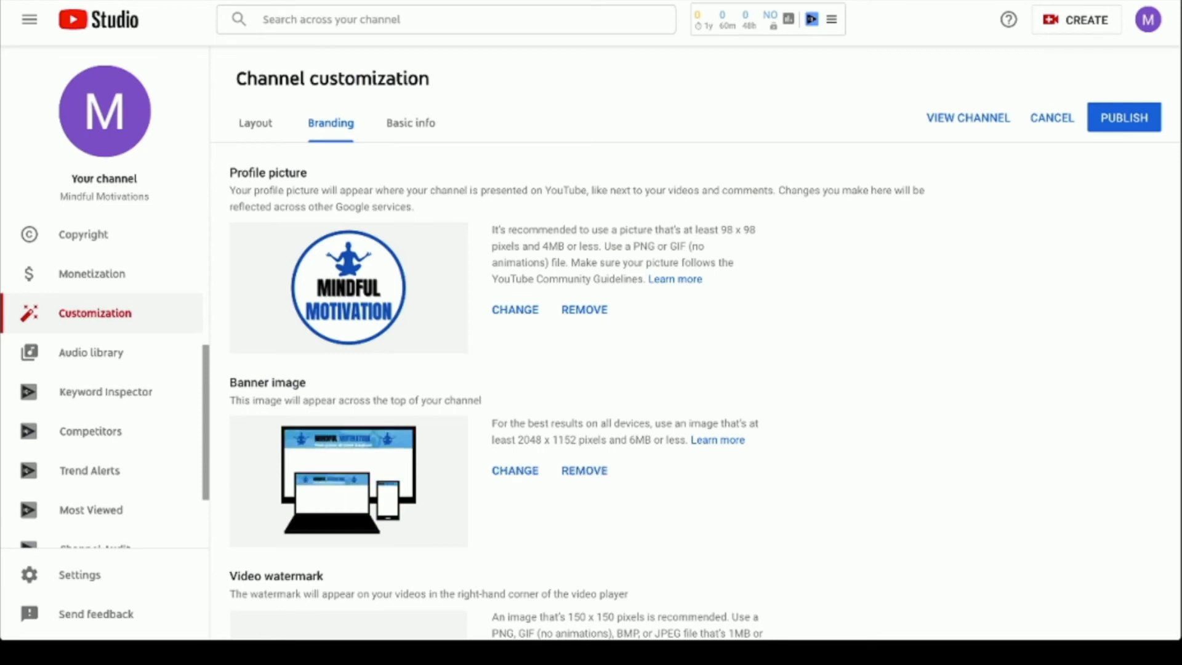
pyautogui.scroll(-2, 695, 370)
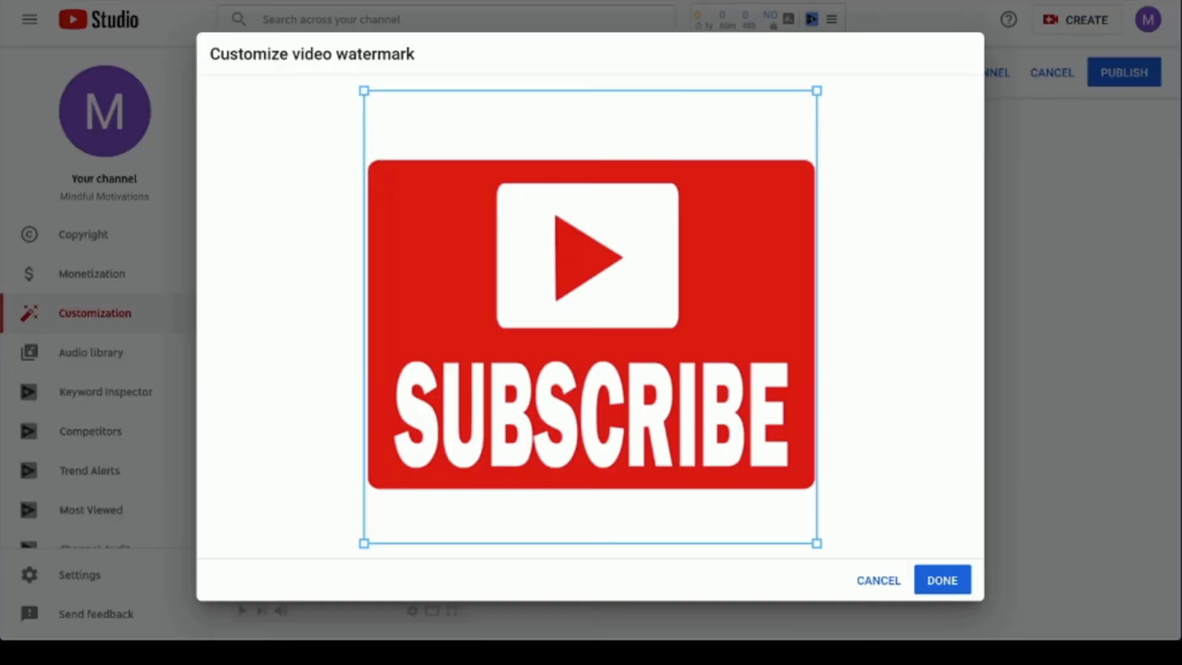
# - Add the SUBSCRIBE watermark with a custom start time of 00:15
pyautogui.click(943, 580)
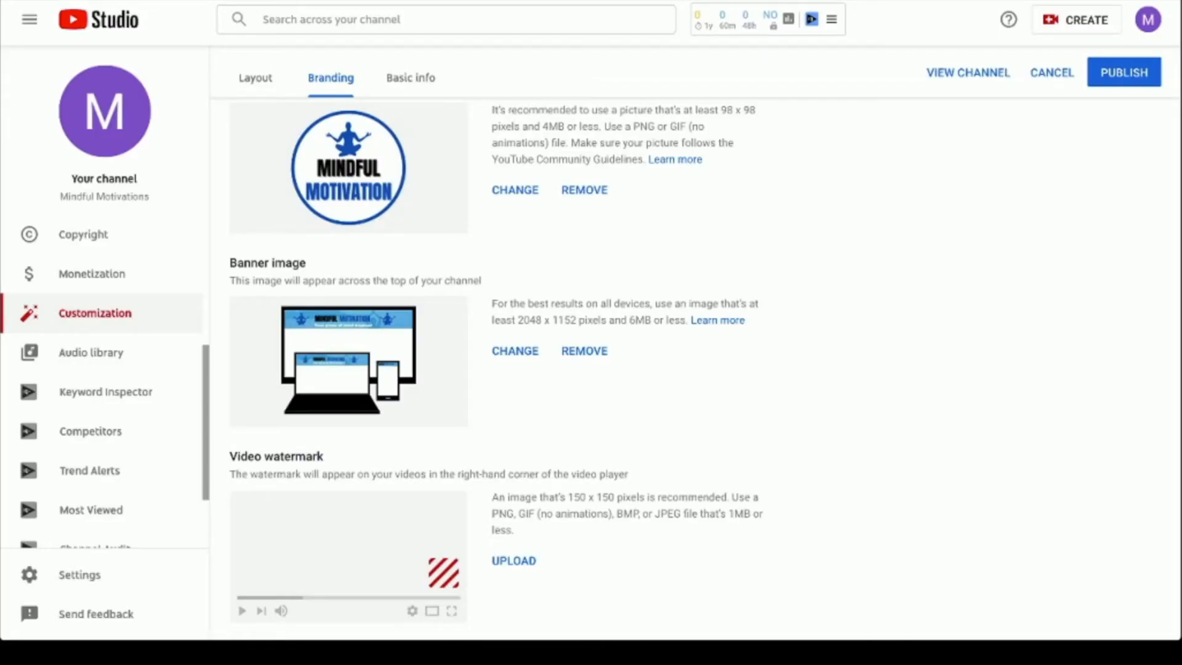
pyautogui.click(499, 551)
pyautogui.doubleClick(561, 584)
pyautogui.write('1')
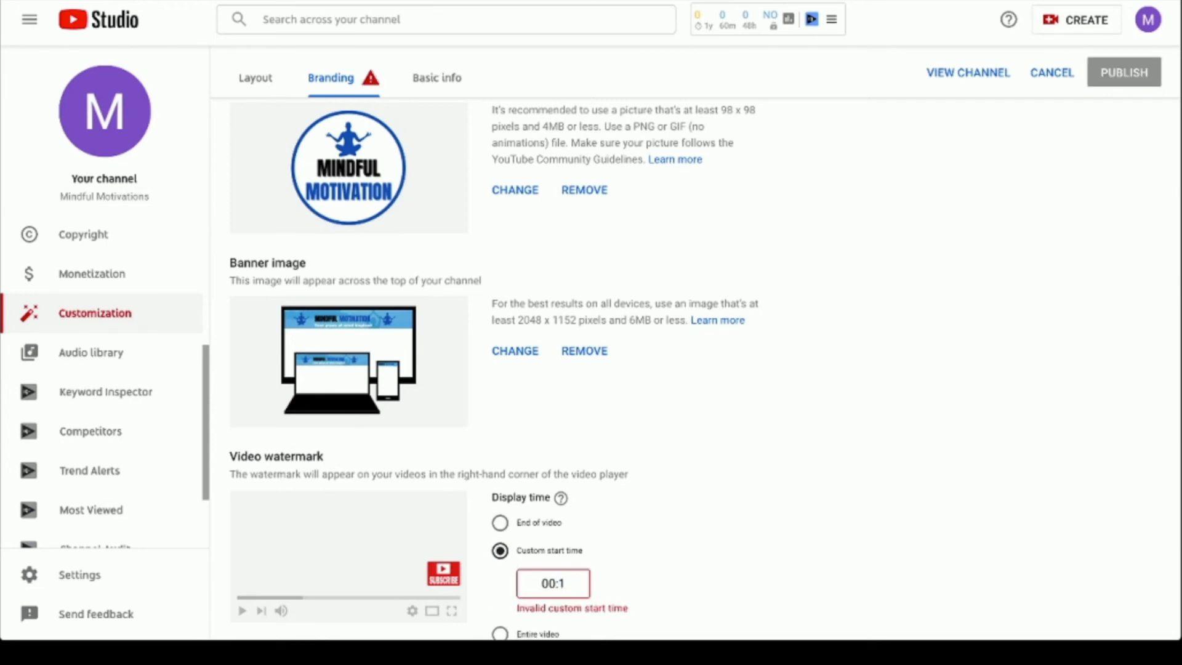
pyautogui.write('5')
# - Publish the channel branding changes
pyautogui.scroll(-1, 696, 369)
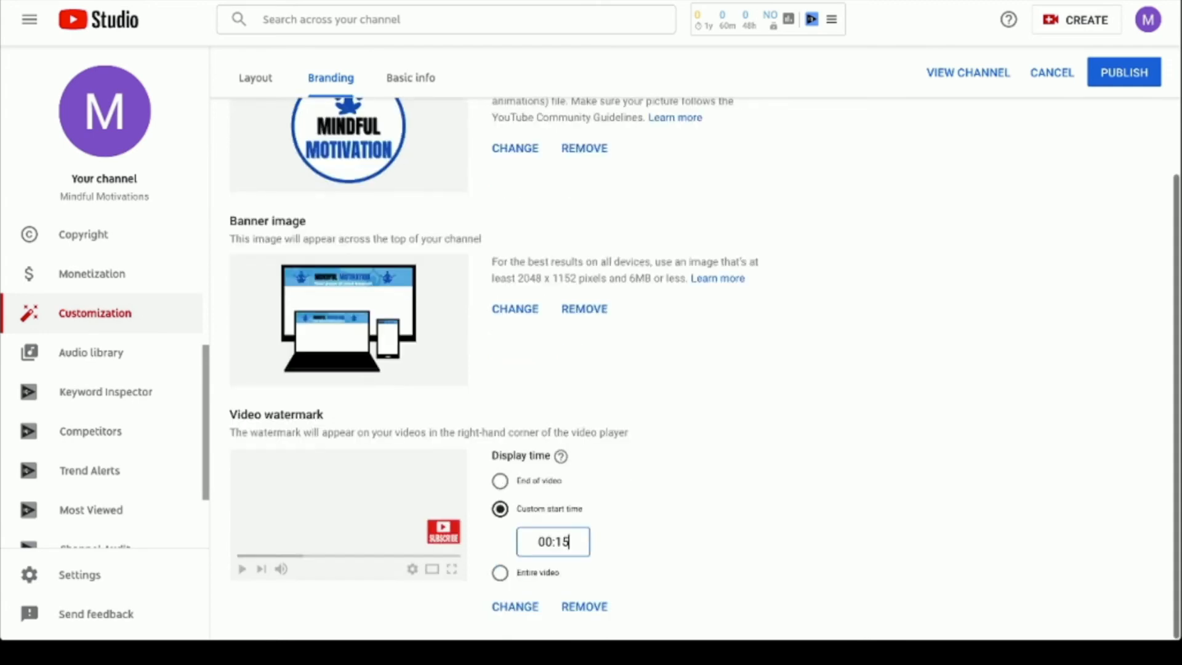
pyautogui.scroll(3, 696, 370)
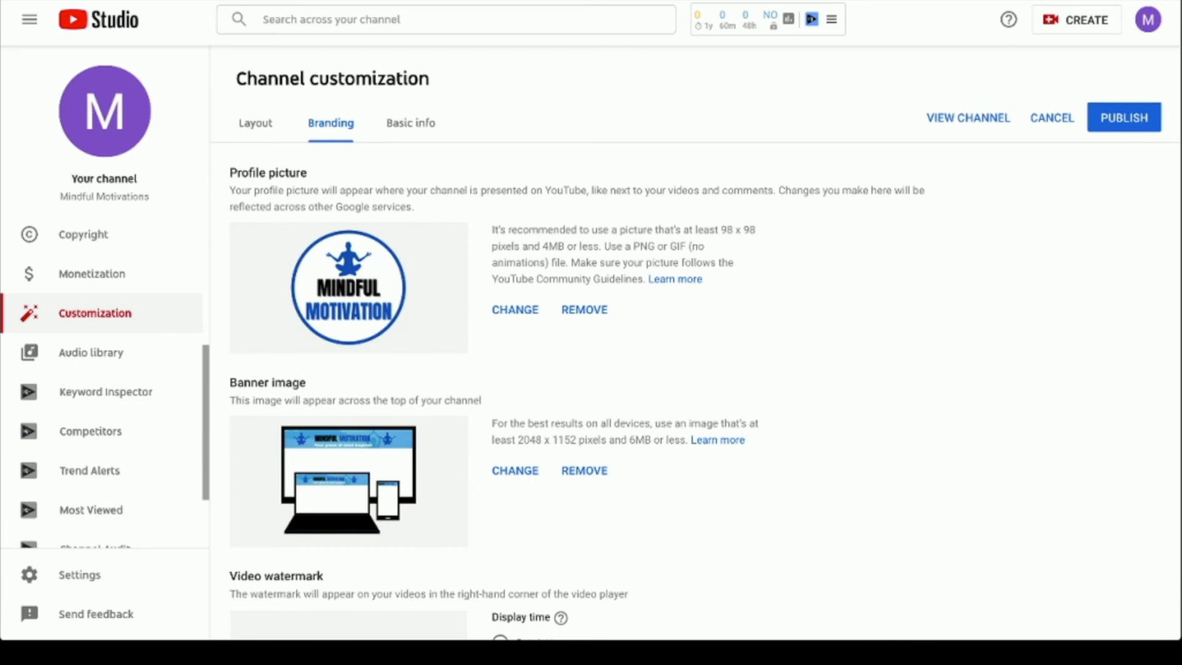
pyautogui.scroll(-1, 696, 369)
pyautogui.scroll(1, 696, 370)
pyautogui.click(1122, 118)
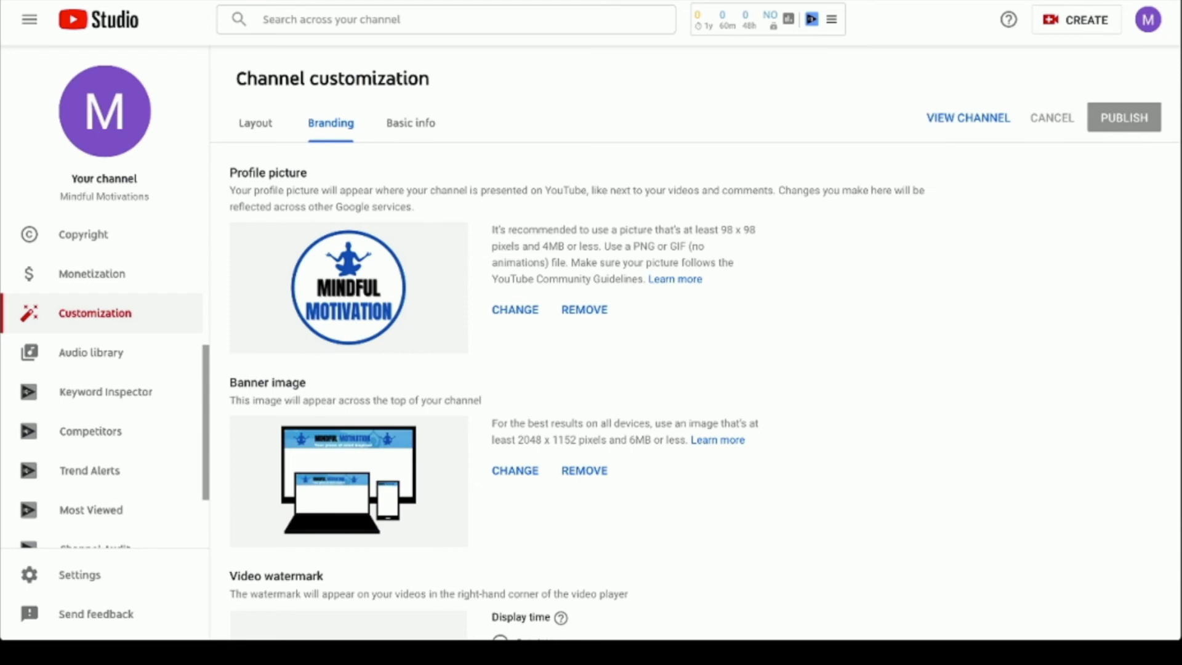
# - Paste the three-paragraph meditation text into the Basic info channel description (998/1000 characters)
pyautogui.click(411, 123)
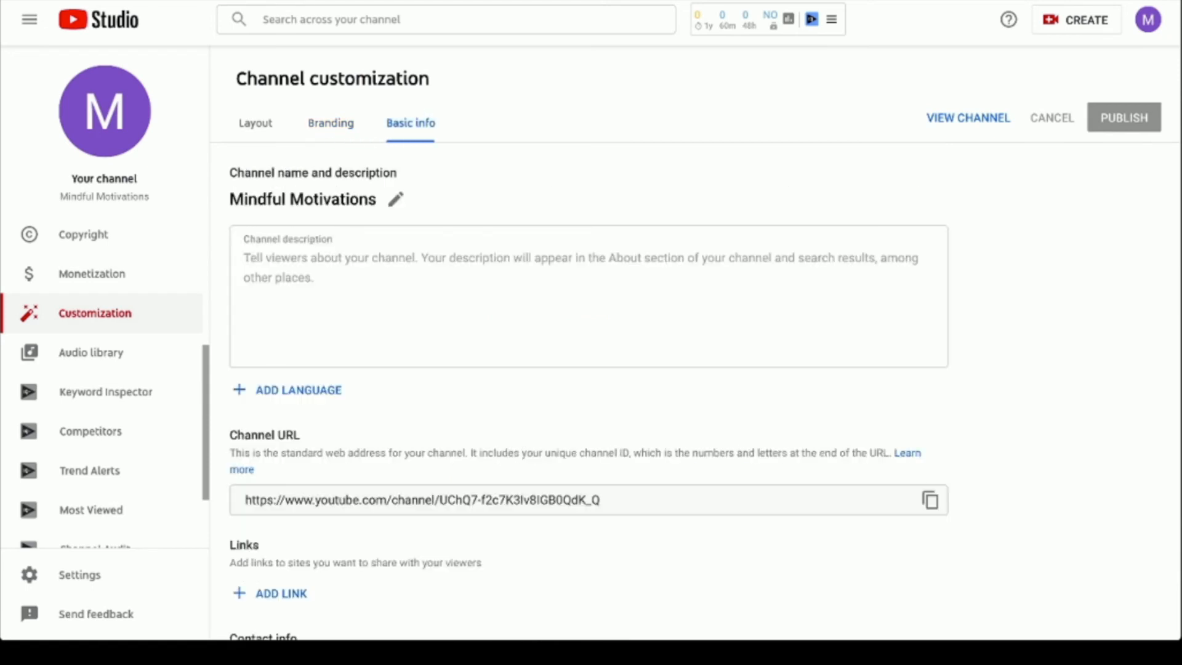
pyautogui.click(921, 337)
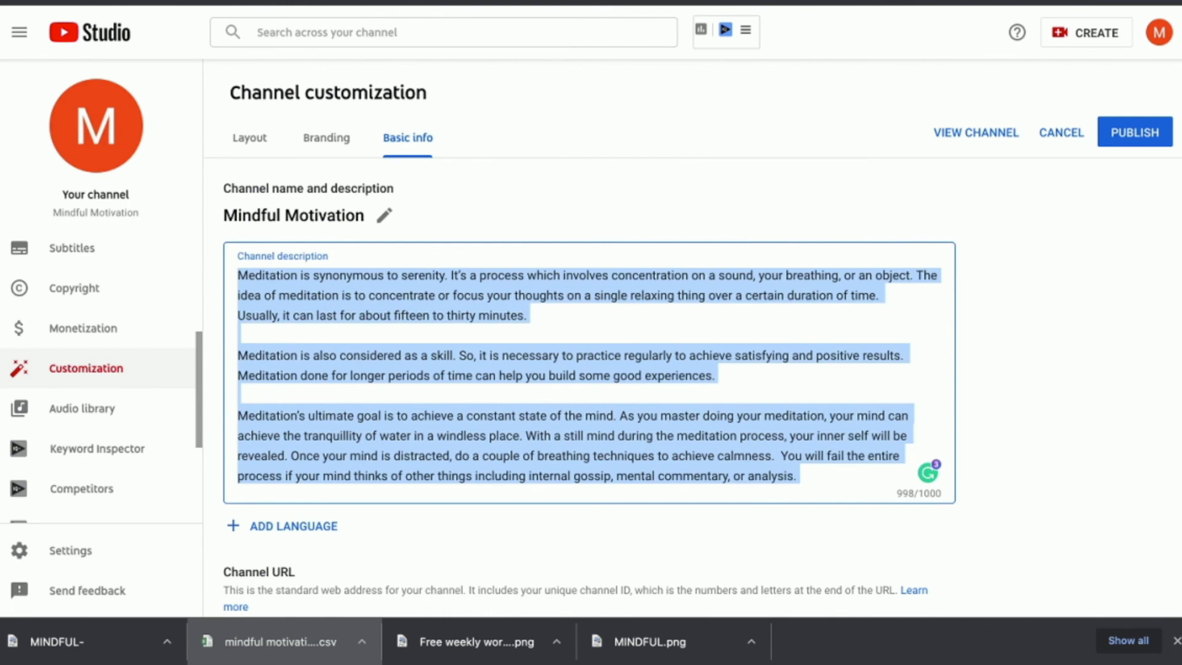
pyautogui.click(412, 356)
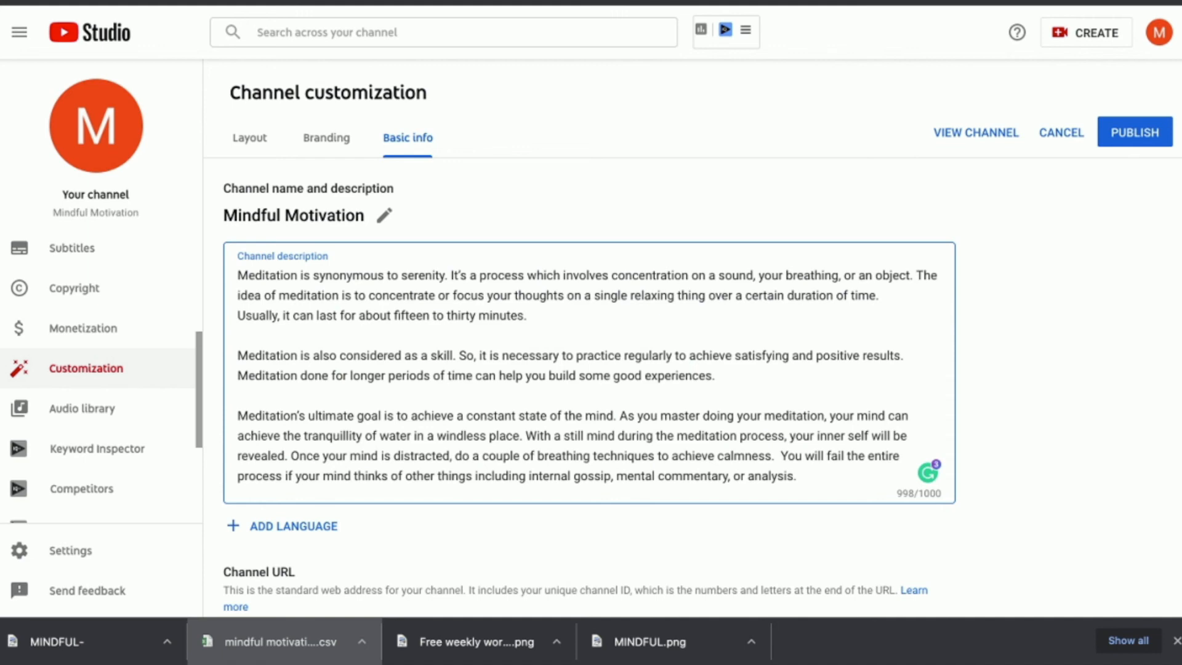
pyautogui.scroll(-5, 693, 338)
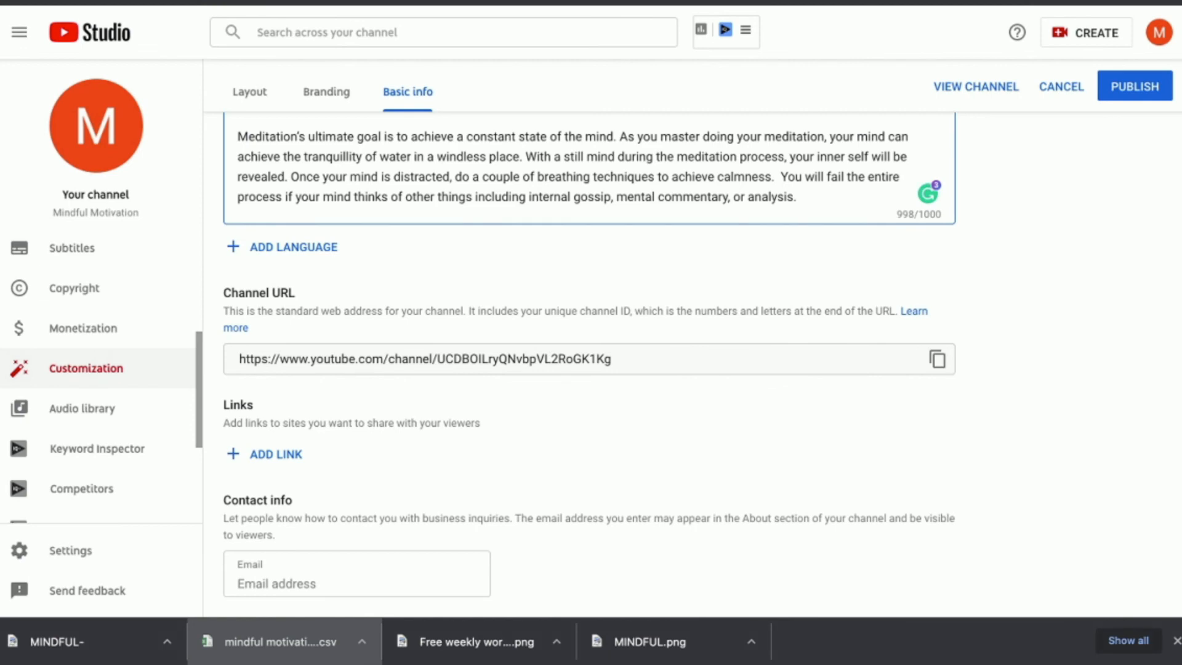
# - Enter the channel's business contact email address in the Contact info Email field
pyautogui.click(357, 582)
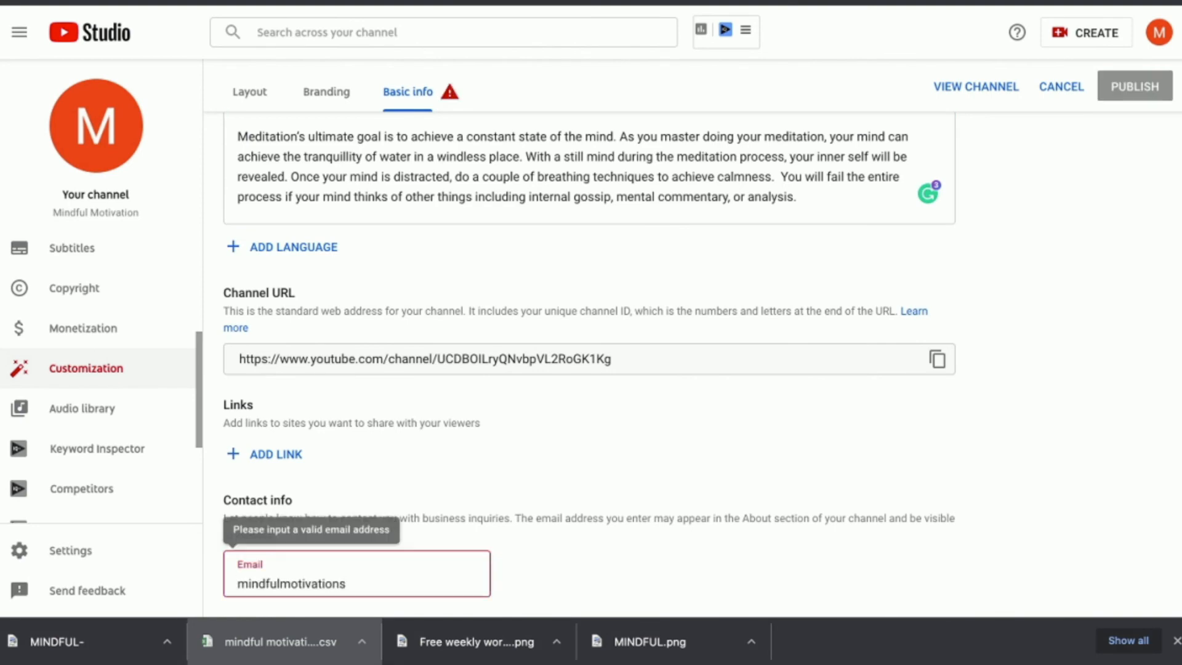
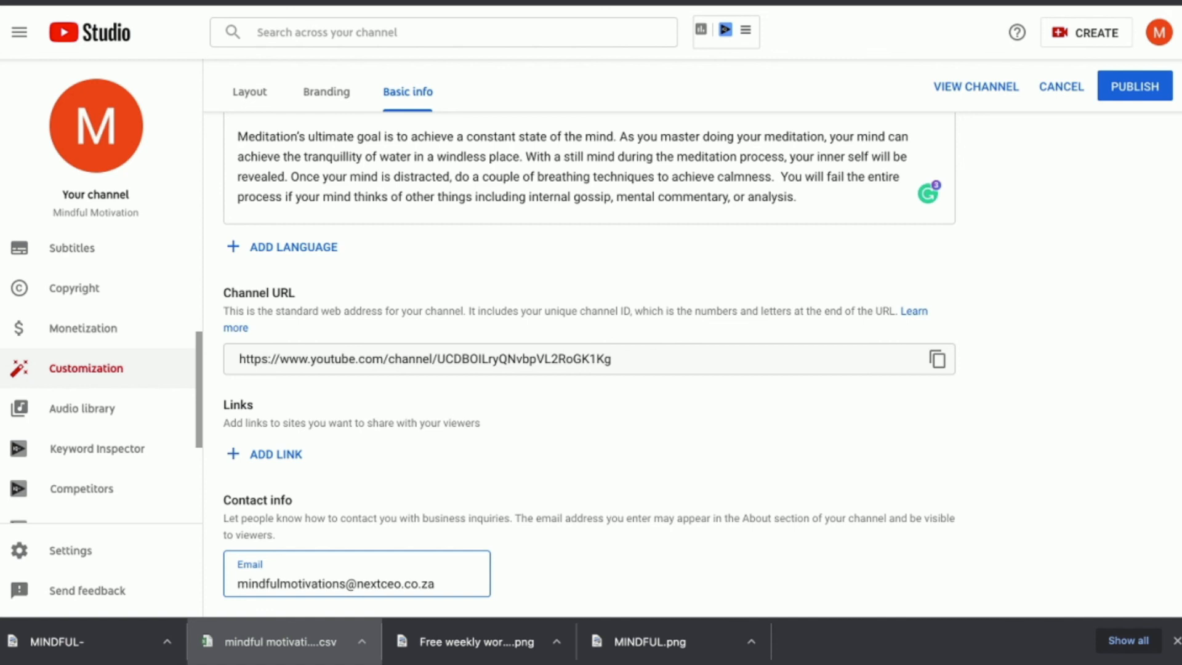
pyautogui.scroll(1, 589, 369)
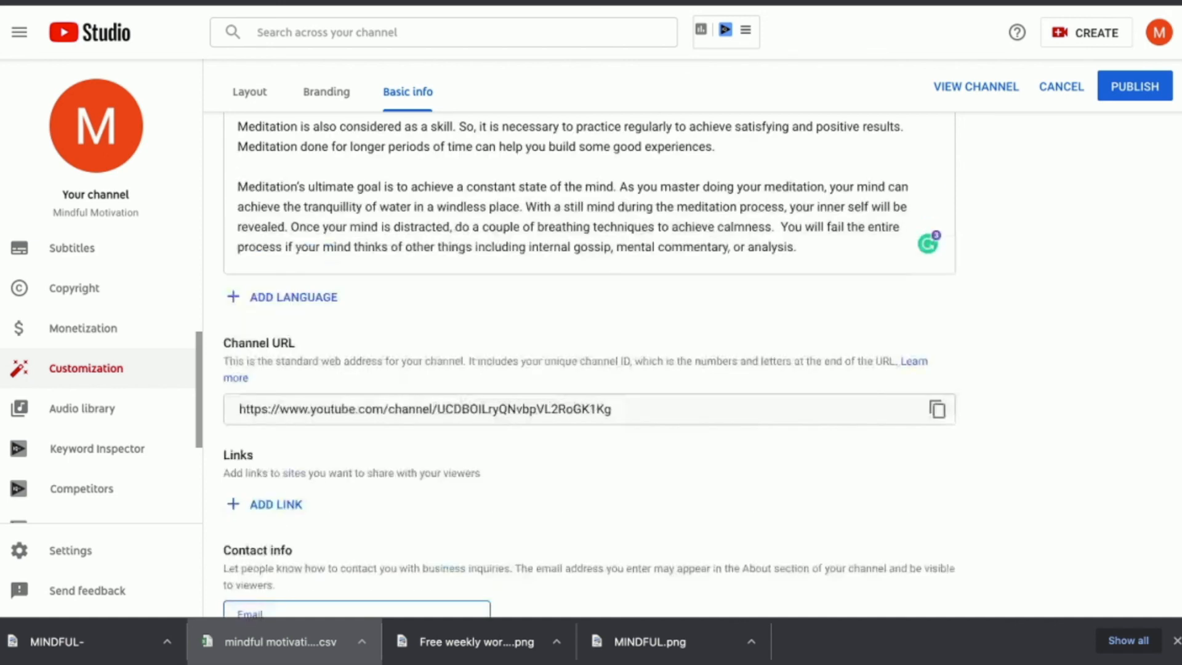
pyautogui.scroll(3, 589, 365)
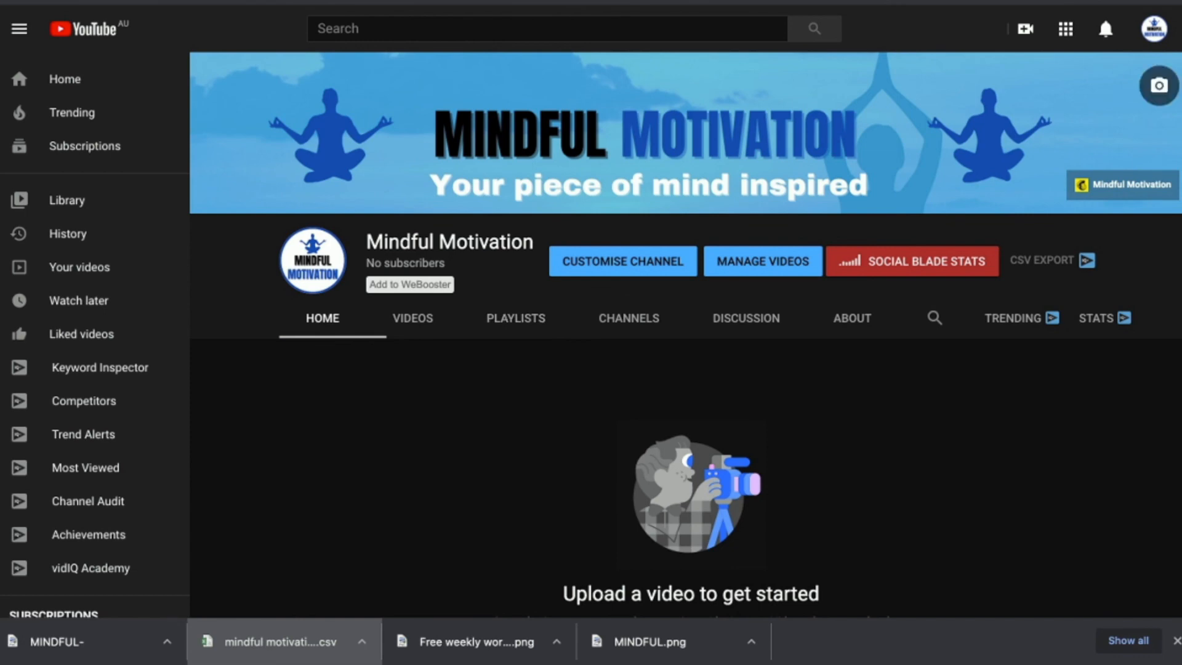
pyautogui.hotkey('ctrl', 'a')
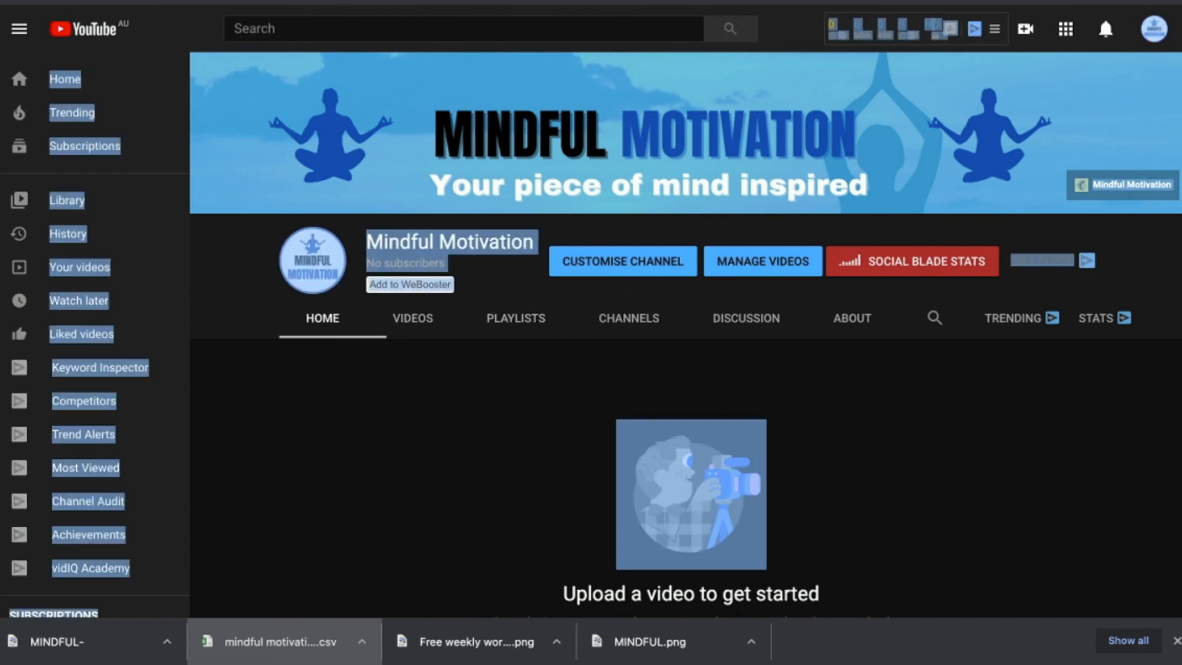
pyautogui.click(862, 444)
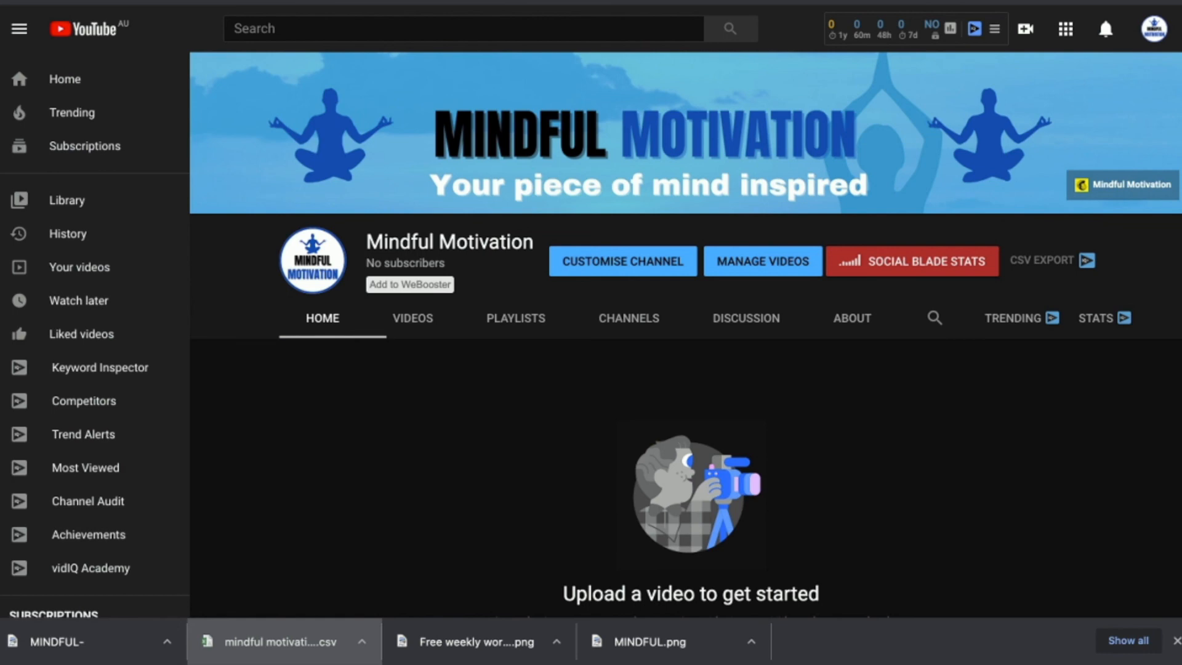
pyautogui.moveTo(563, 594); pyautogui.dragTo(821, 594)
pyautogui.click(823, 595)
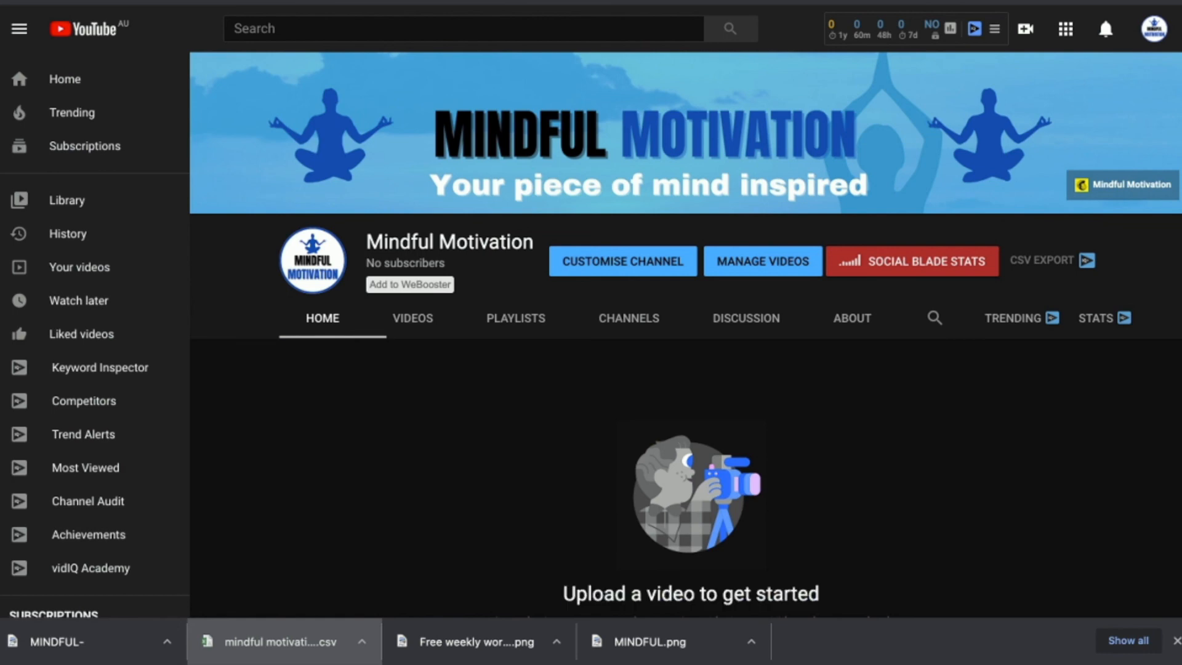